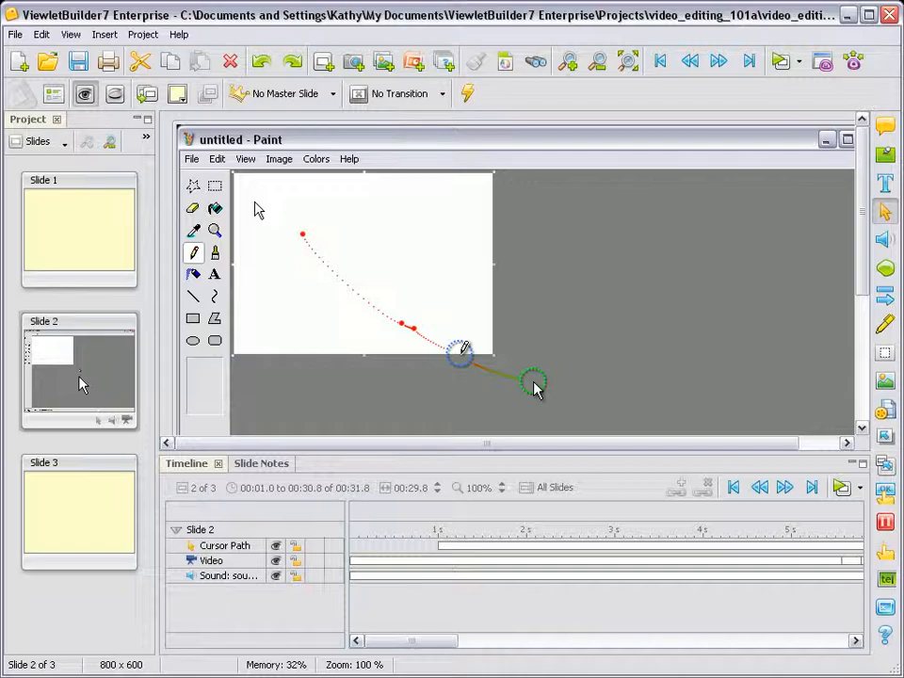
# Minimize the Project pane and change the style of slide 2's starting cursor to CrossHair.lcr
pyautogui.click(144, 120)
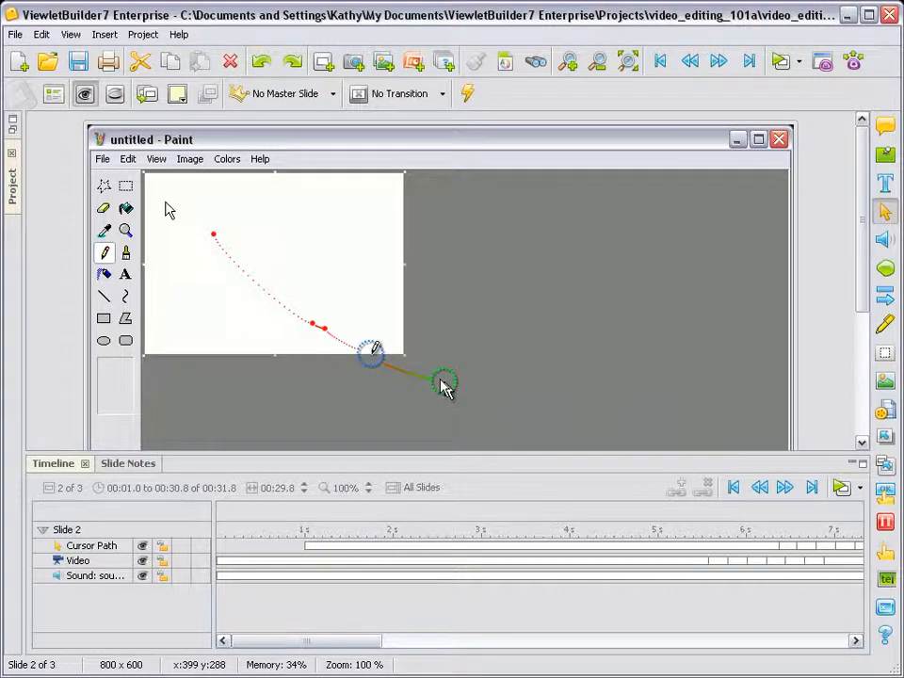
pyautogui.click(444, 387)
pyautogui.rightClick(444, 384)
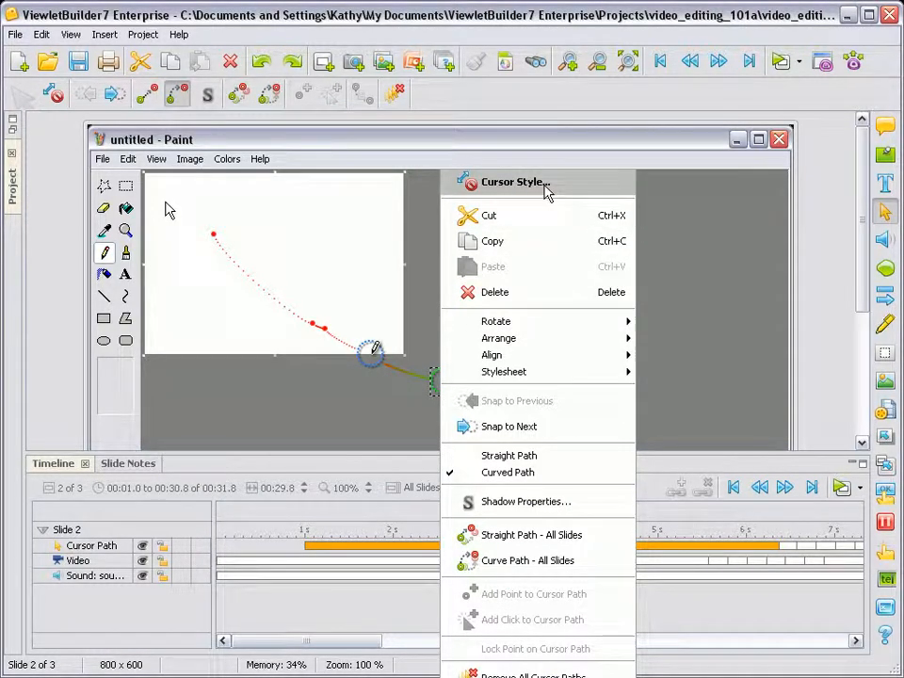
pyautogui.click(513, 183)
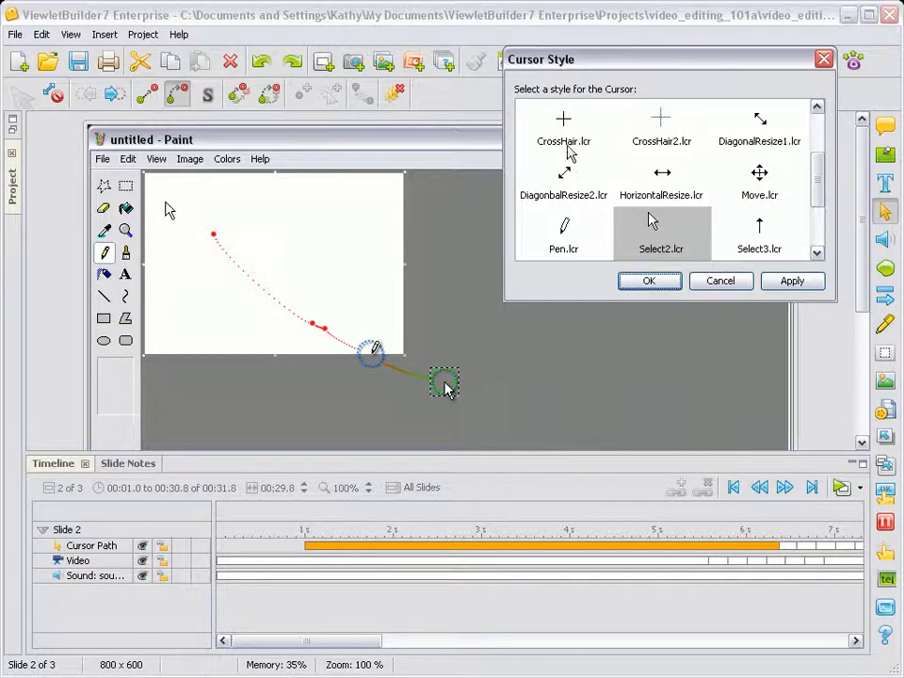
pyautogui.click(564, 132)
pyautogui.click(644, 283)
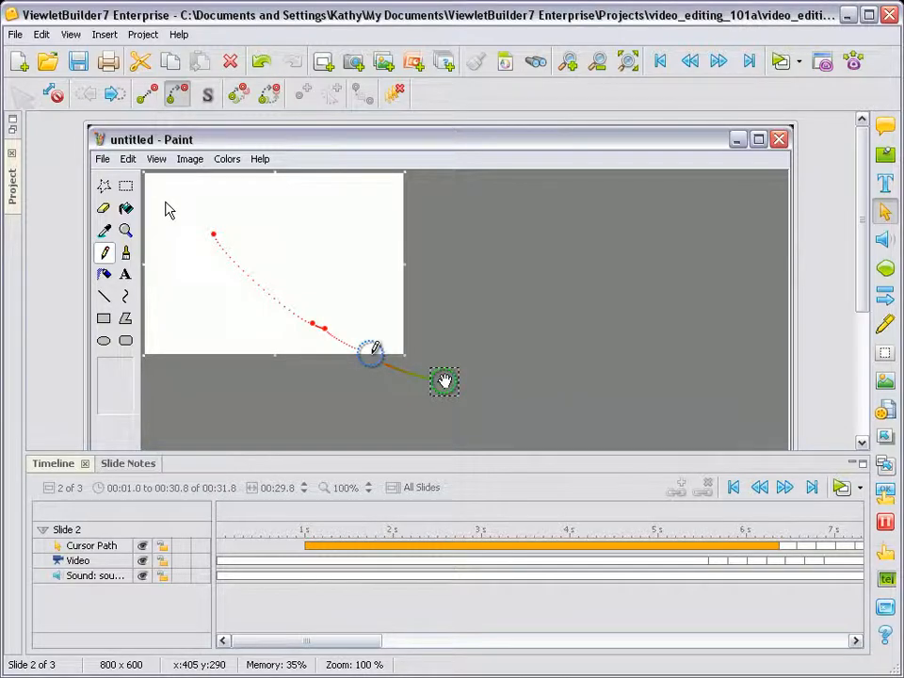
# Nudge the blue-circled cursor path point near the canvas's lower-right corner slightly downward
pyautogui.moveTo(373, 360)
pyautogui.mouseDown()
pyautogui.moveTo(349, 352)
pyautogui.moveTo(413, 376)
pyautogui.moveTo(367, 355)
pyautogui.moveTo(371, 365)
pyautogui.mouseUp()
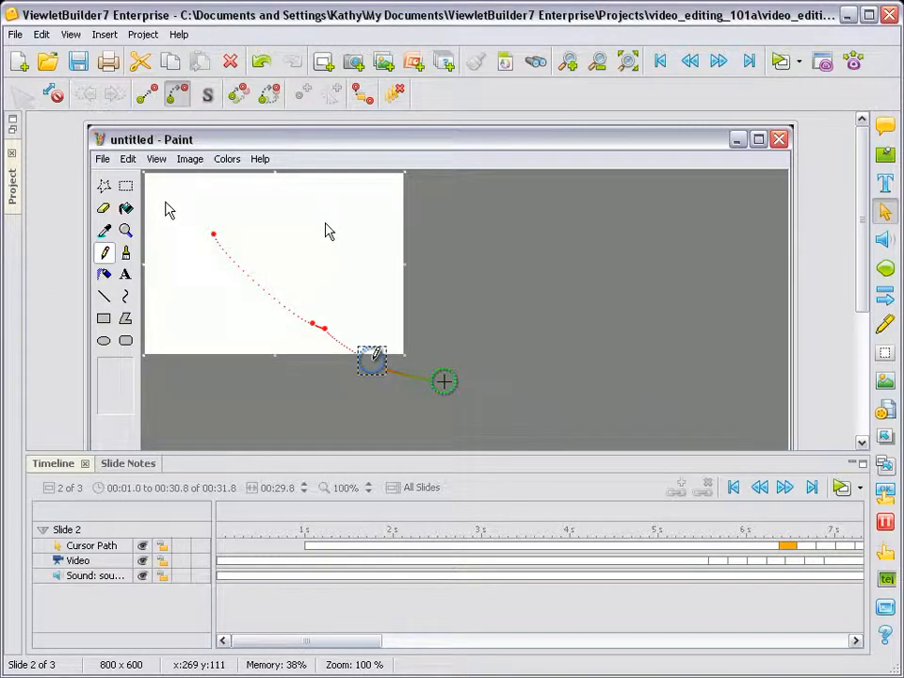
# Enable a shadow for the crosshair starting cursor, with the left and top offsets both set to 4
pyautogui.click(444, 382)
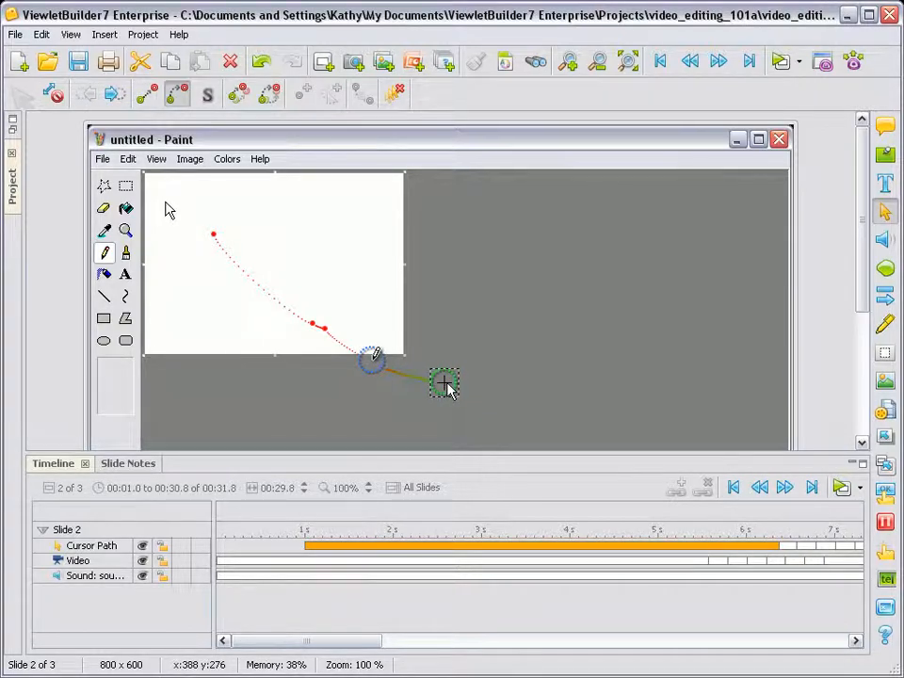
pyautogui.click(568, 62)
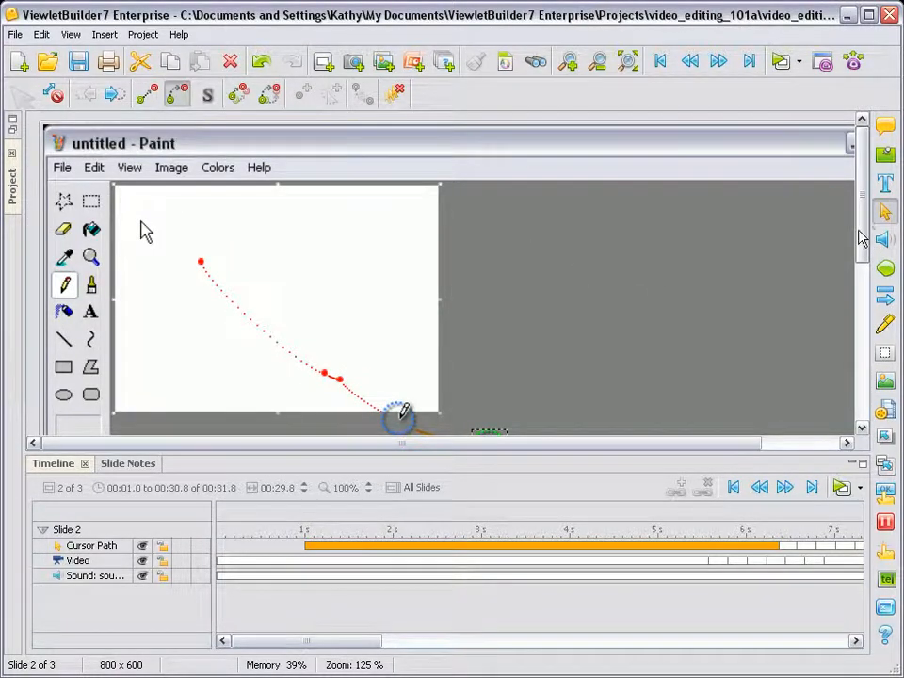
pyautogui.moveTo(864, 236); pyautogui.dragTo(863, 279)
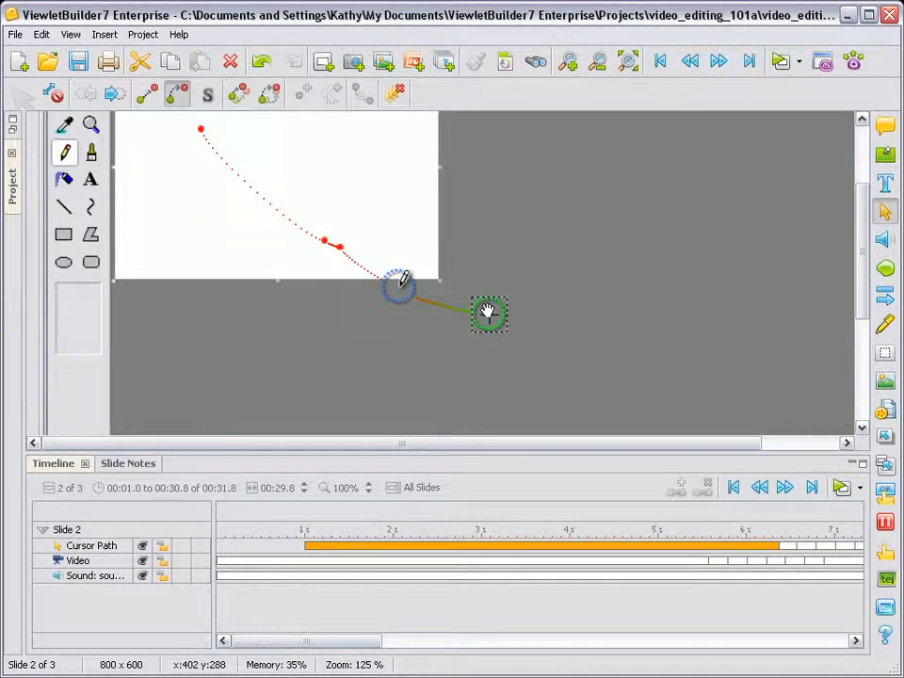
pyautogui.click(209, 96)
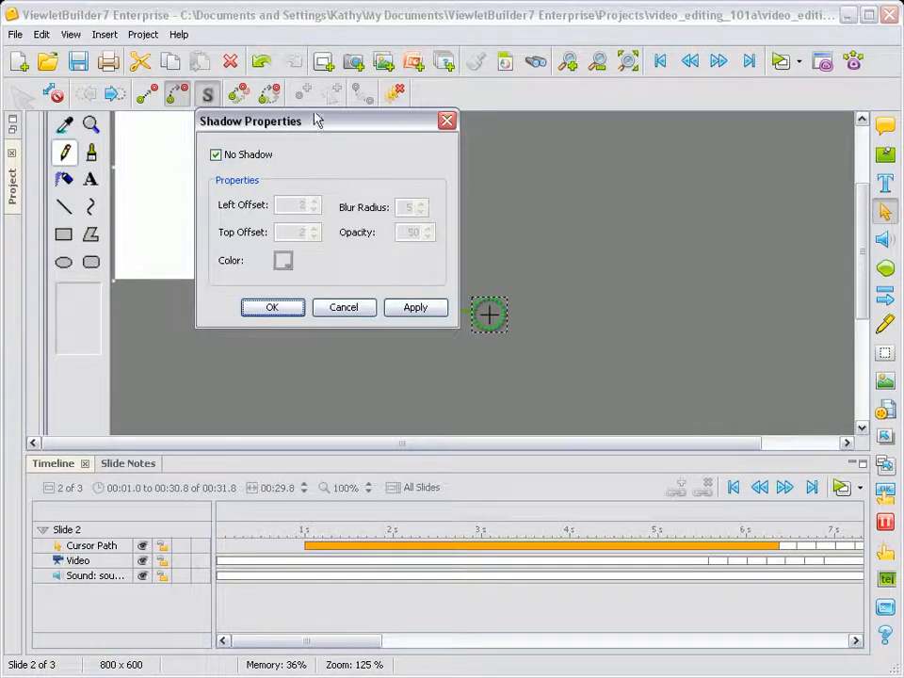
pyautogui.moveTo(316, 125); pyautogui.dragTo(670, 171)
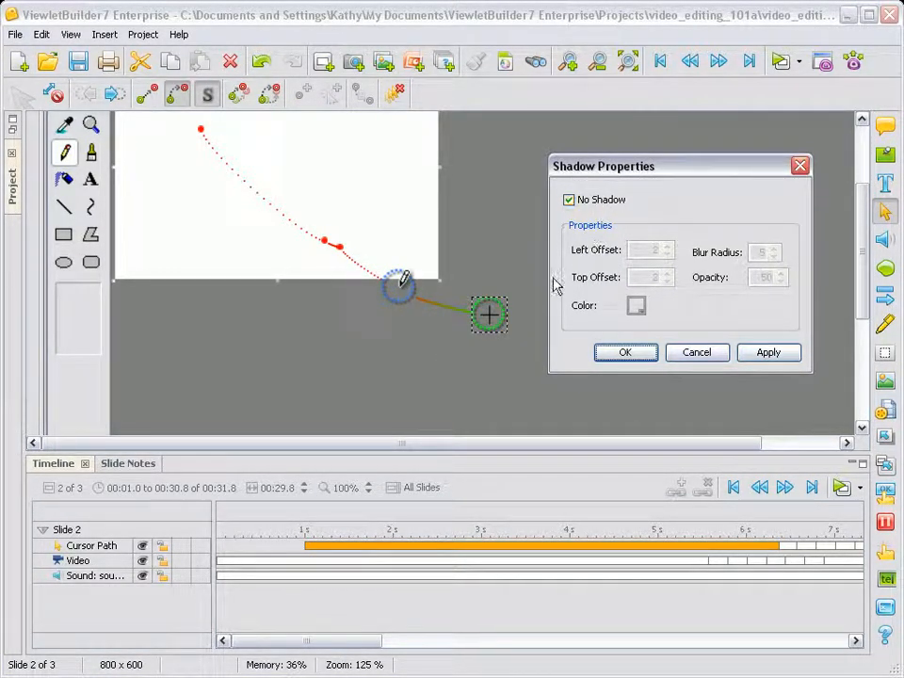
pyautogui.click(576, 202)
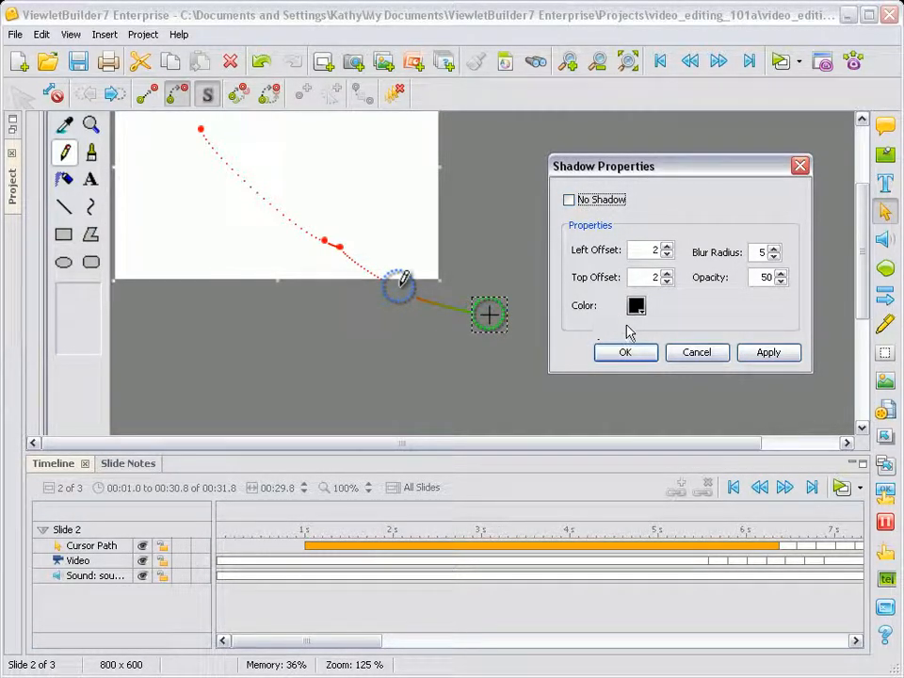
pyautogui.click(666, 246)
pyautogui.click(667, 245)
pyautogui.click(667, 273)
pyautogui.click(666, 273)
# Set the cursor's shadow color to turquoise (RGB 51, 255, 204) and apply it
pyautogui.click(634, 311)
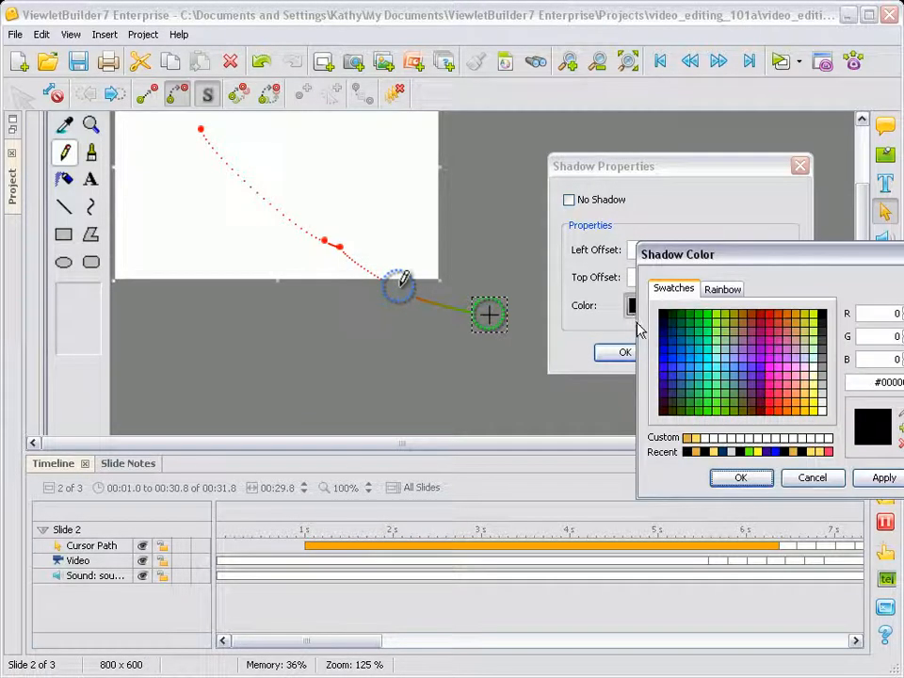
pyautogui.click(718, 414)
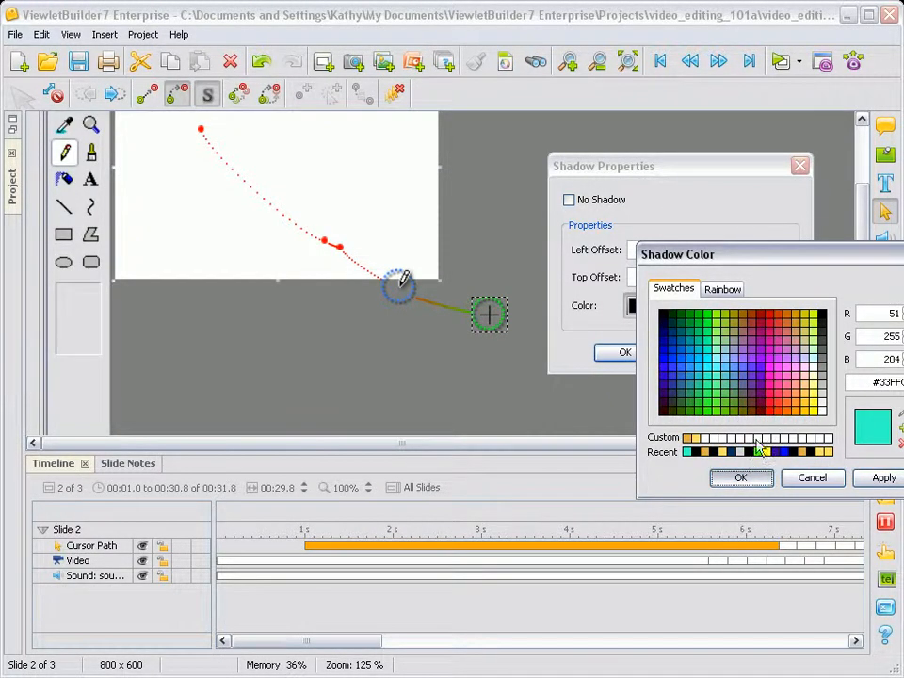
pyautogui.click(744, 477)
pyautogui.click(778, 354)
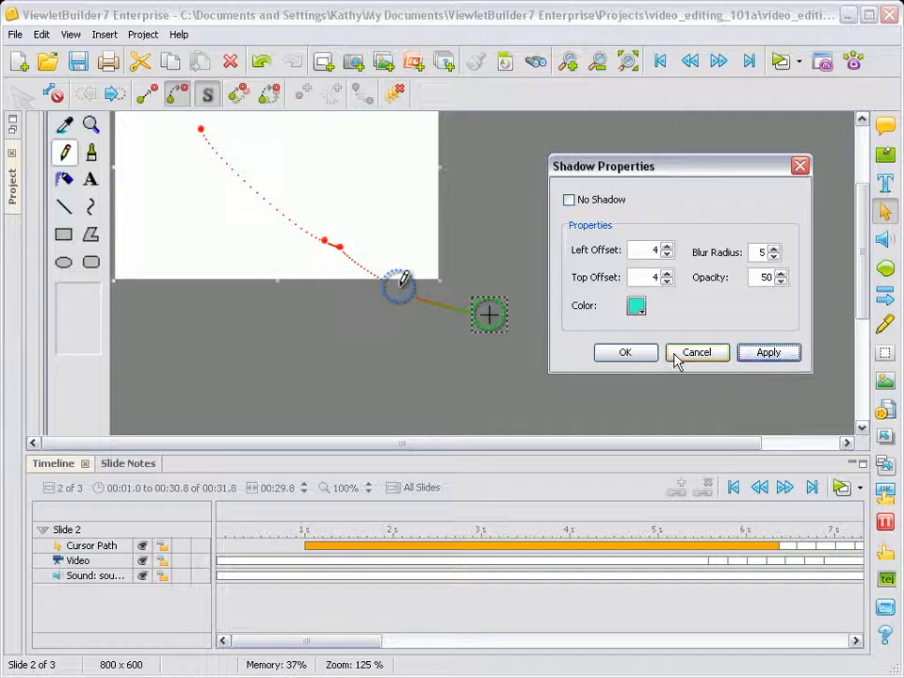
# Set the shadow color to black, turn on No Shadow for the cursor, and accept the settings
pyautogui.click(638, 308)
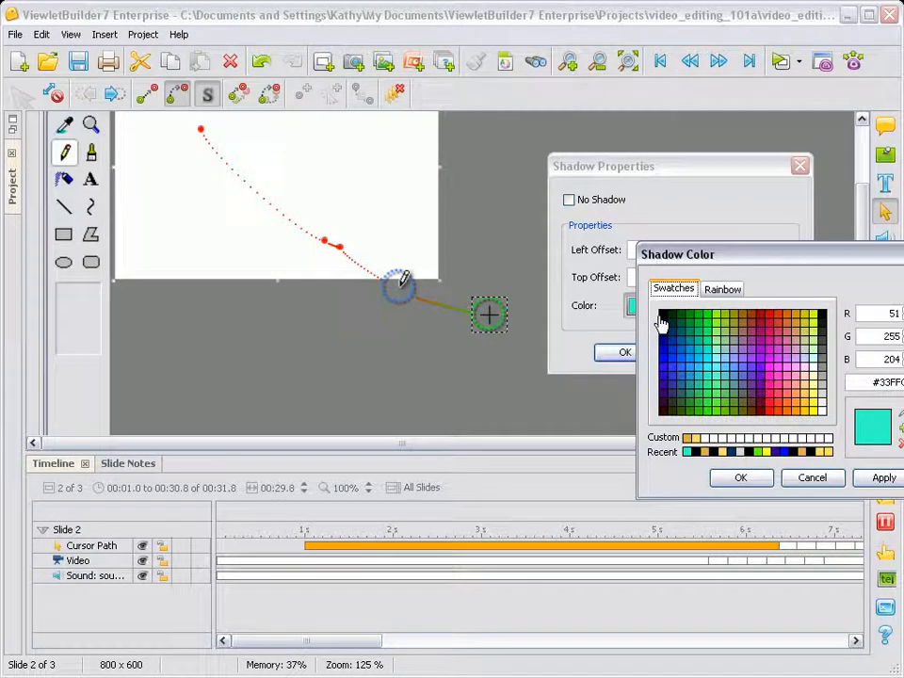
pyautogui.click(662, 320)
pyautogui.click(740, 477)
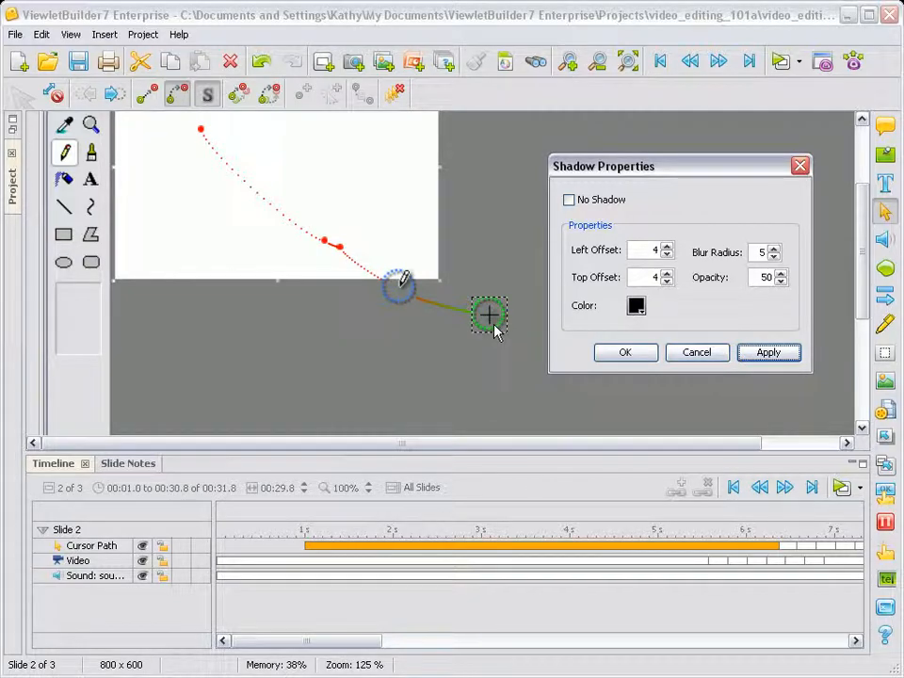
pyautogui.click(570, 200)
pyautogui.click(762, 354)
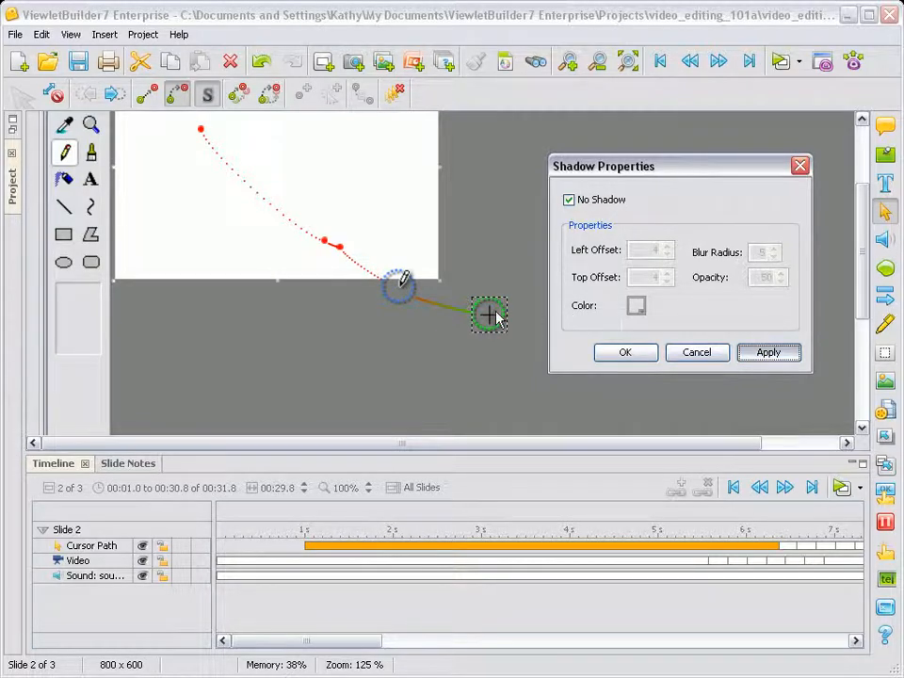
pyautogui.click(626, 354)
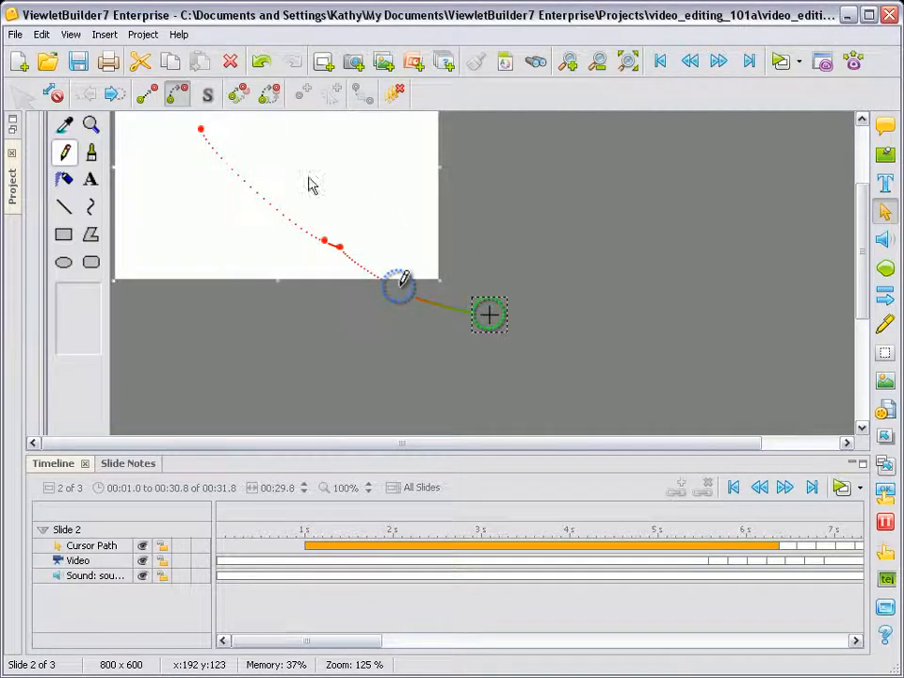
# Shift the cursor path point beside the short solid segment slightly closer to its neighbor and lock it
pyautogui.click(340, 249)
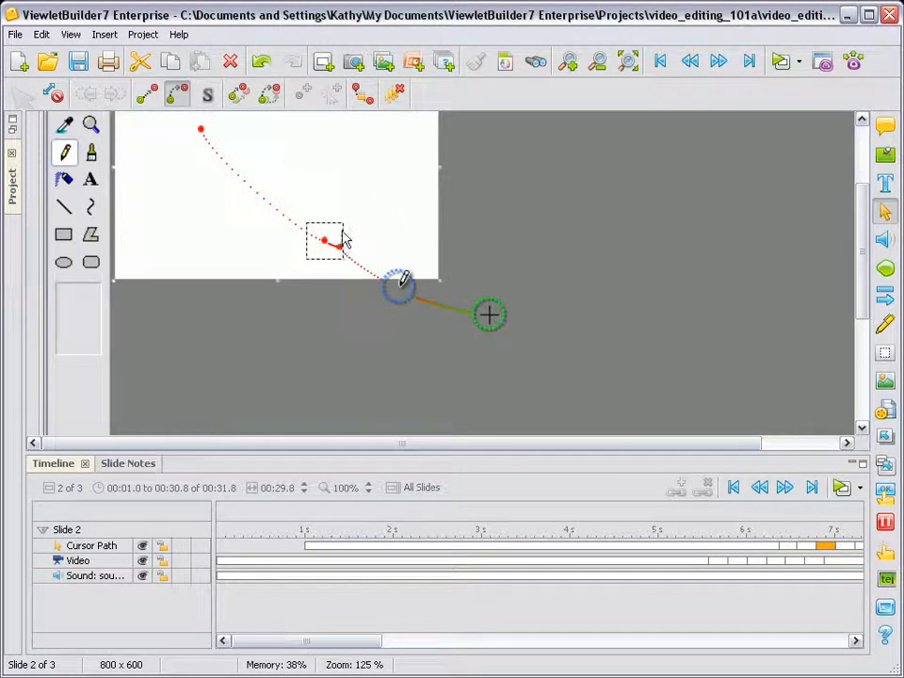
pyautogui.click(365, 95)
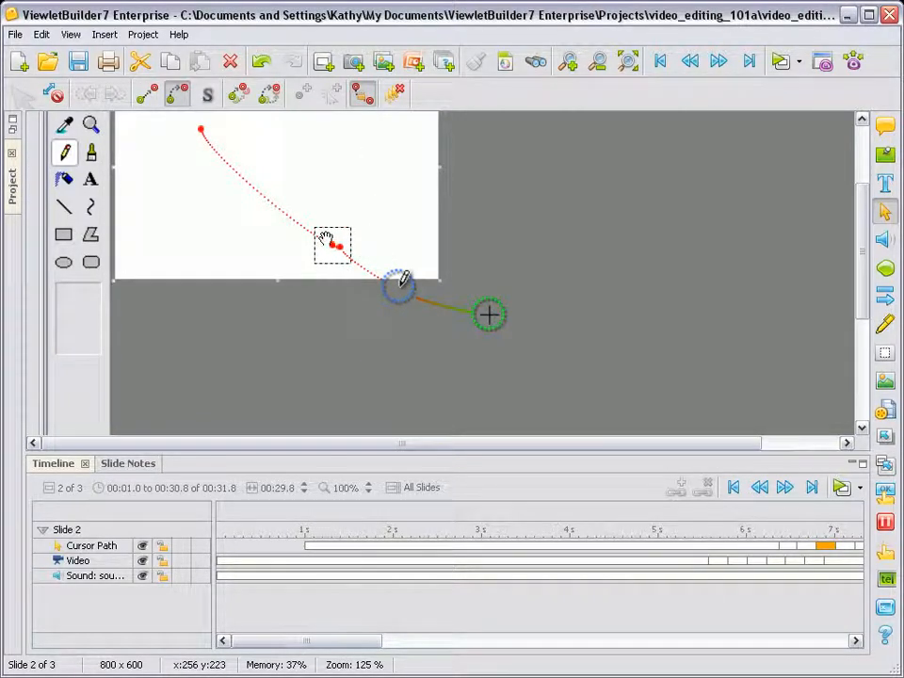
# Hide and show the Cursor Path track again, and lock and unlock it
pyautogui.click(142, 548)
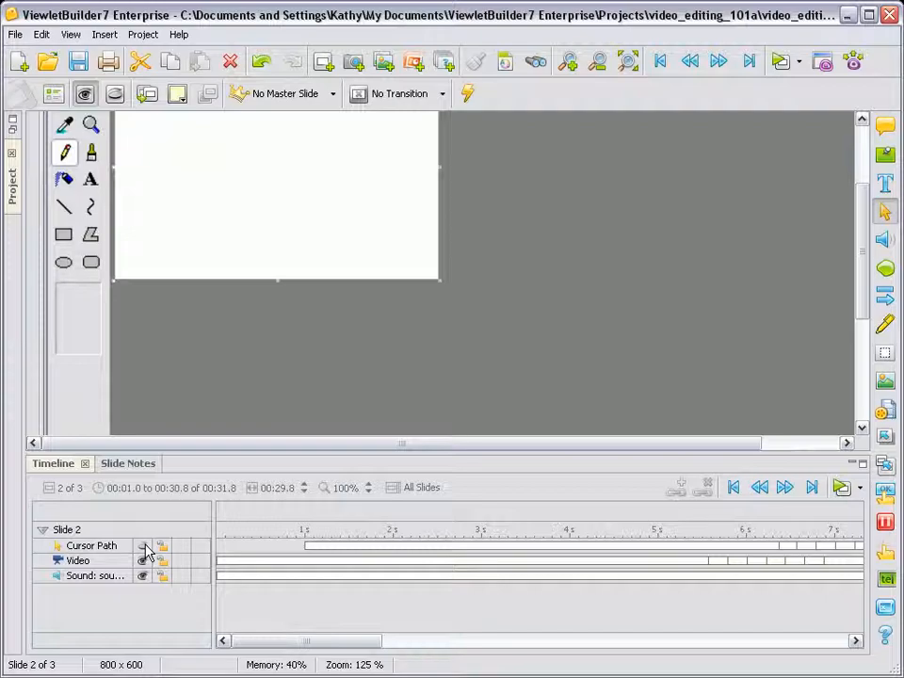
pyautogui.click(143, 547)
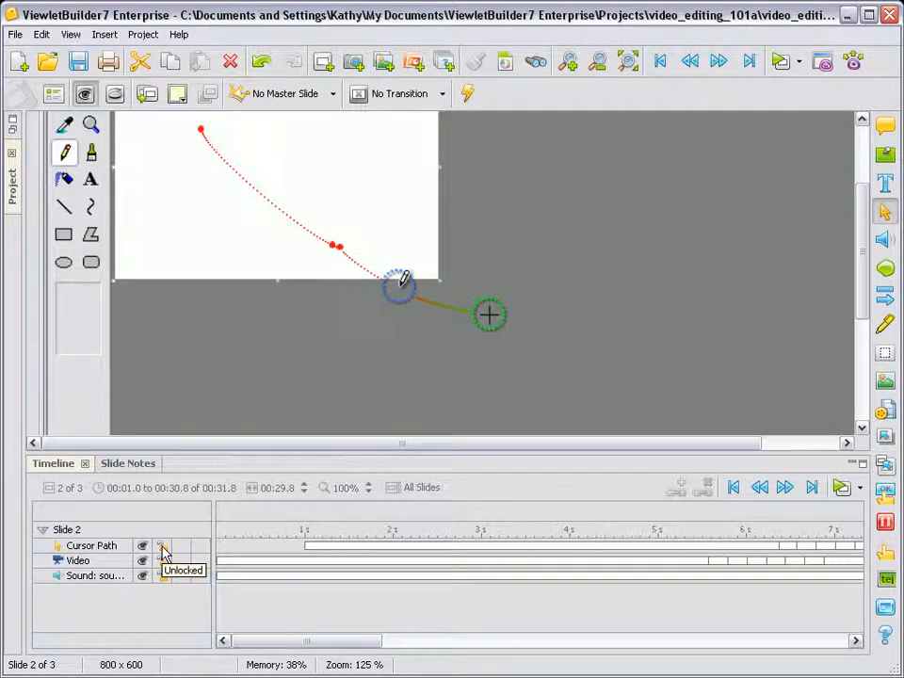
pyautogui.click(162, 548)
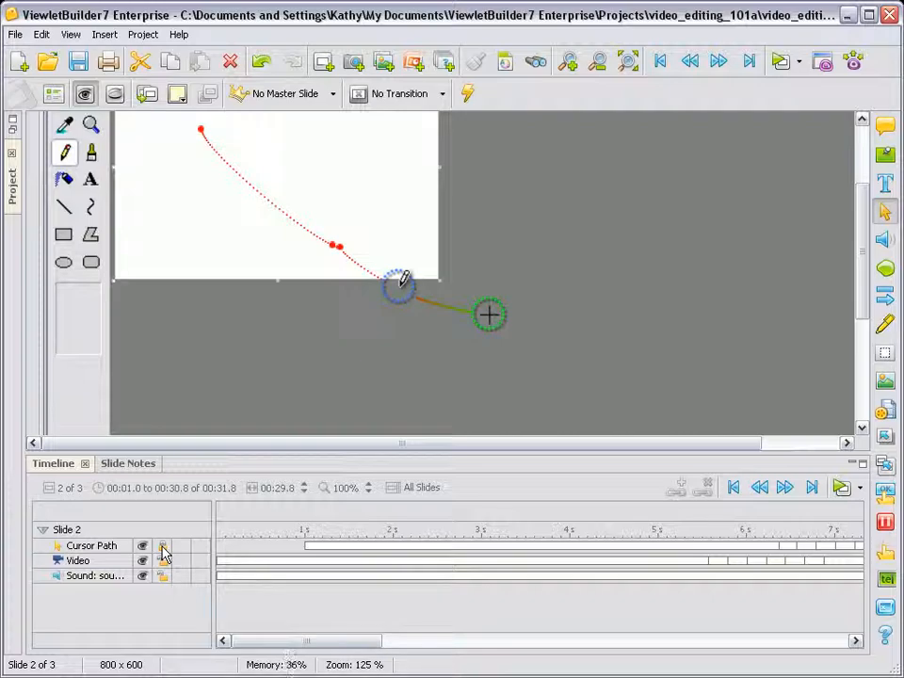
pyautogui.click(162, 547)
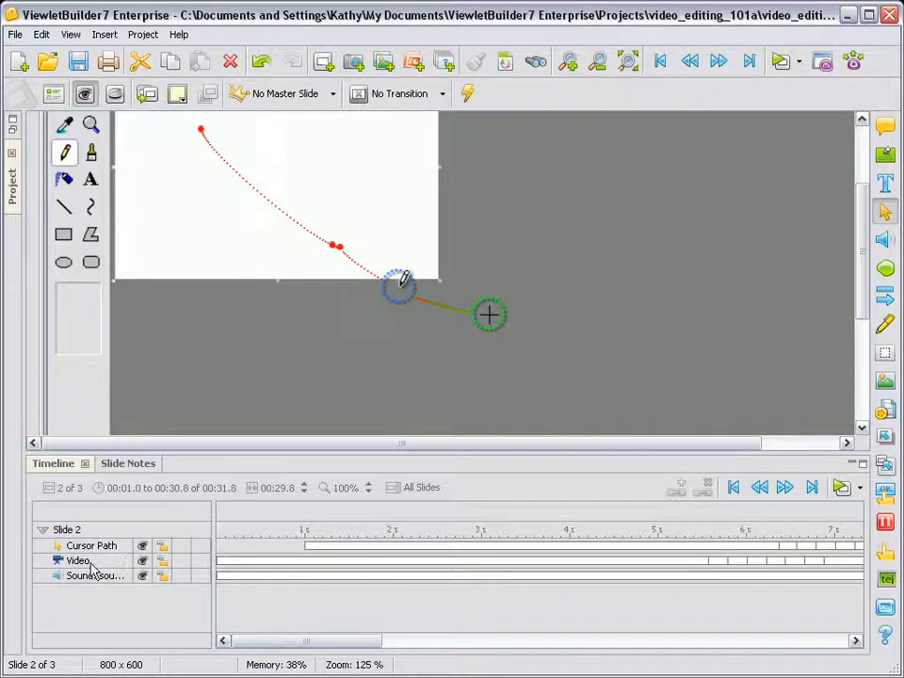
# Hide the Video track on slide 2 and show it again
pyautogui.click(142, 563)
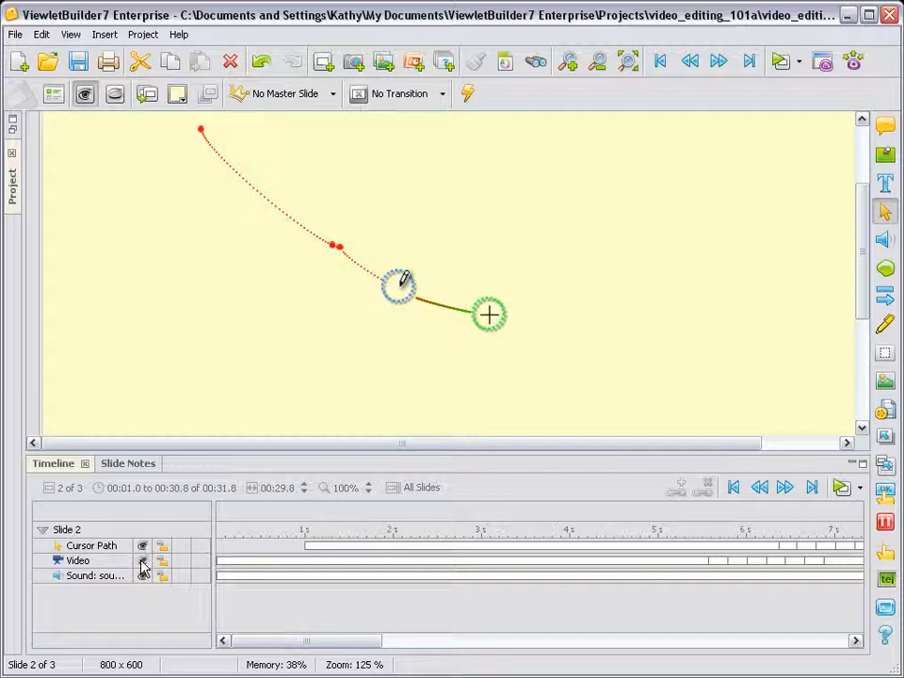
pyautogui.click(141, 563)
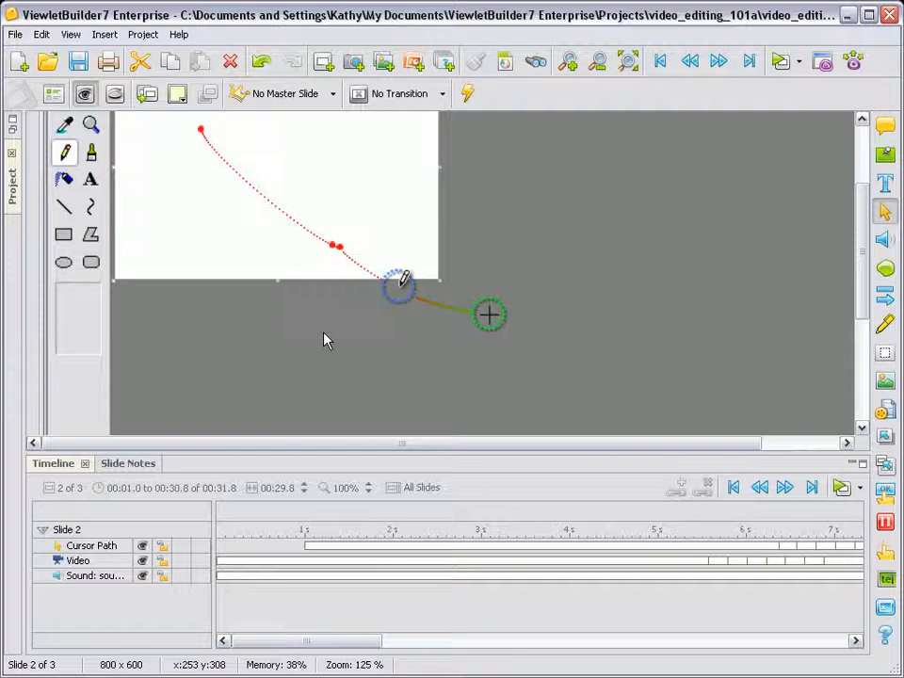
# Scrub through slide 2's timeline to preview the cursor movement and place the playhead at 00:07.6
pyautogui.click(600, 62)
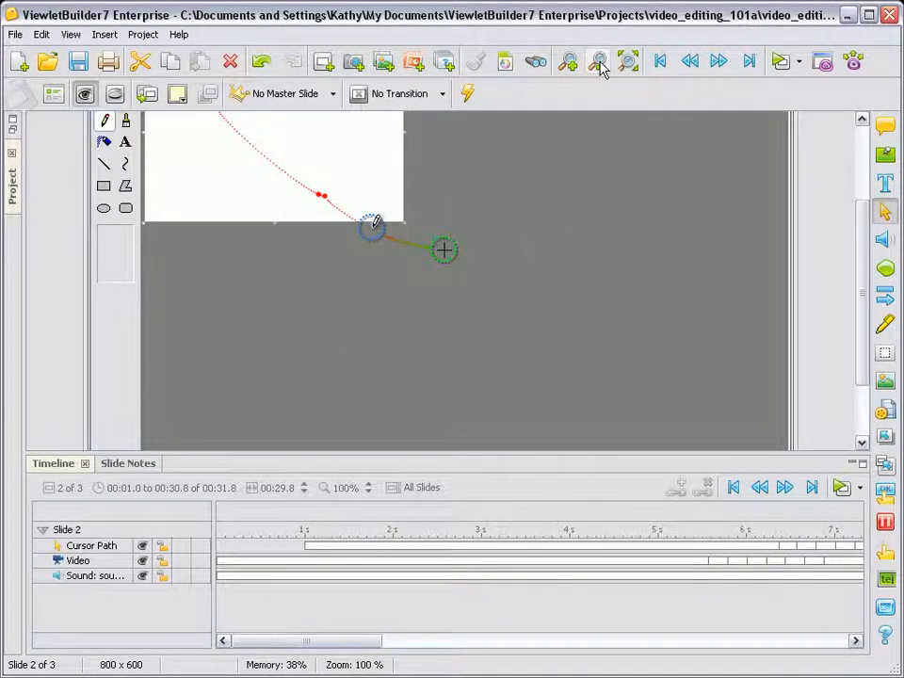
pyautogui.moveTo(863, 299); pyautogui.dragTo(851, 224)
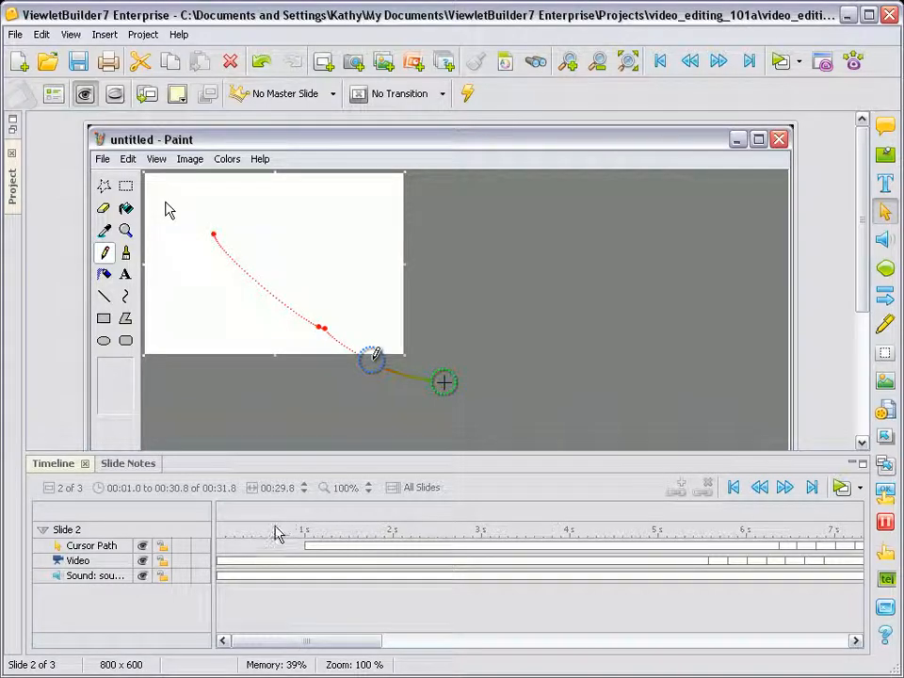
pyautogui.click(275, 534)
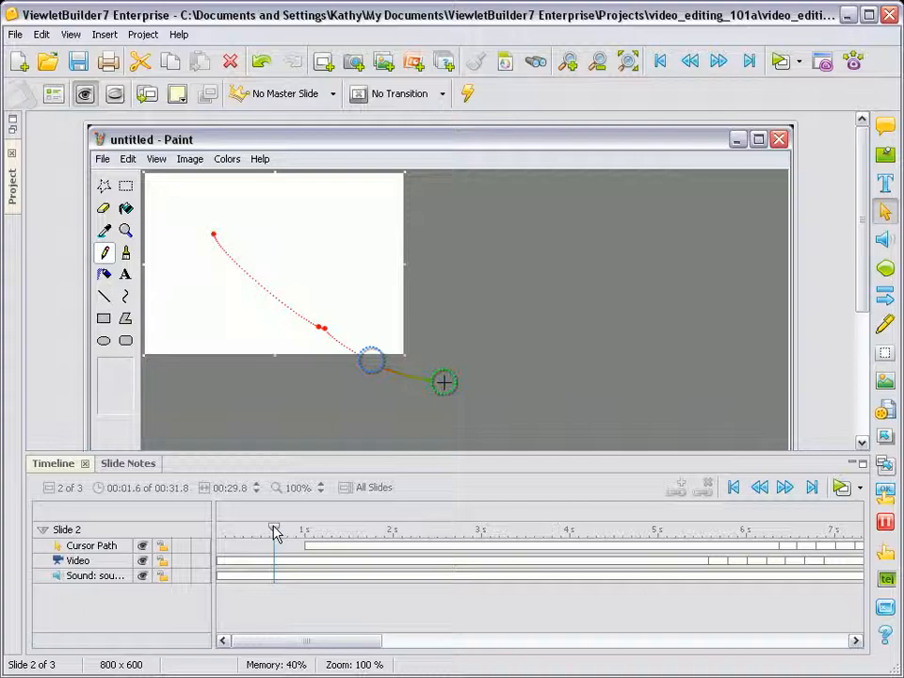
pyautogui.moveTo(274, 533)
pyautogui.mouseDown()
pyautogui.moveTo(454, 539)
pyautogui.moveTo(556, 528)
pyautogui.moveTo(831, 539)
pyautogui.mouseUp()
pyautogui.moveTo(369, 643); pyautogui.dragTo(462, 646)
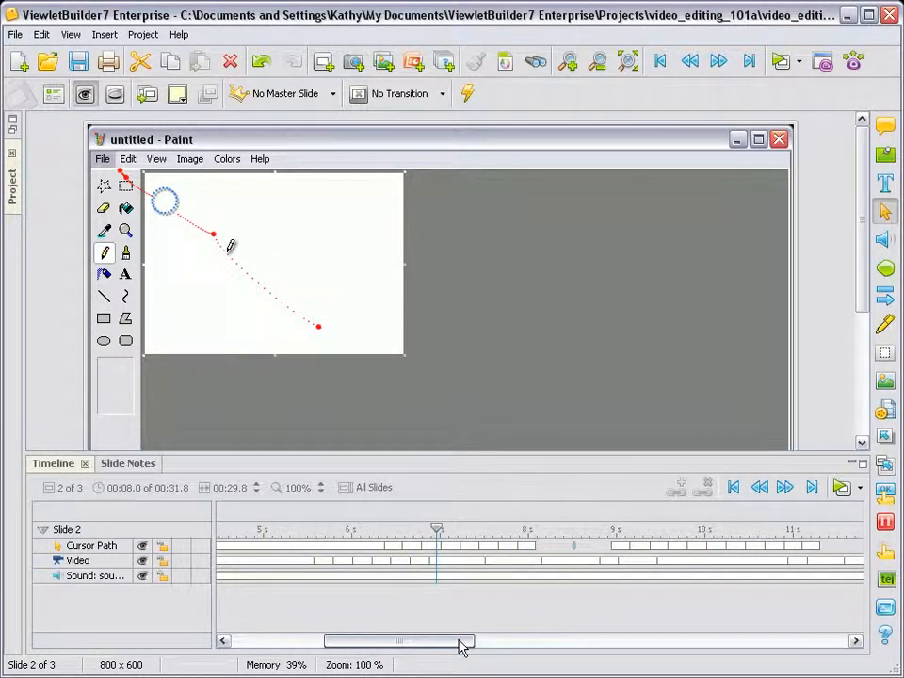
pyautogui.click(330, 533)
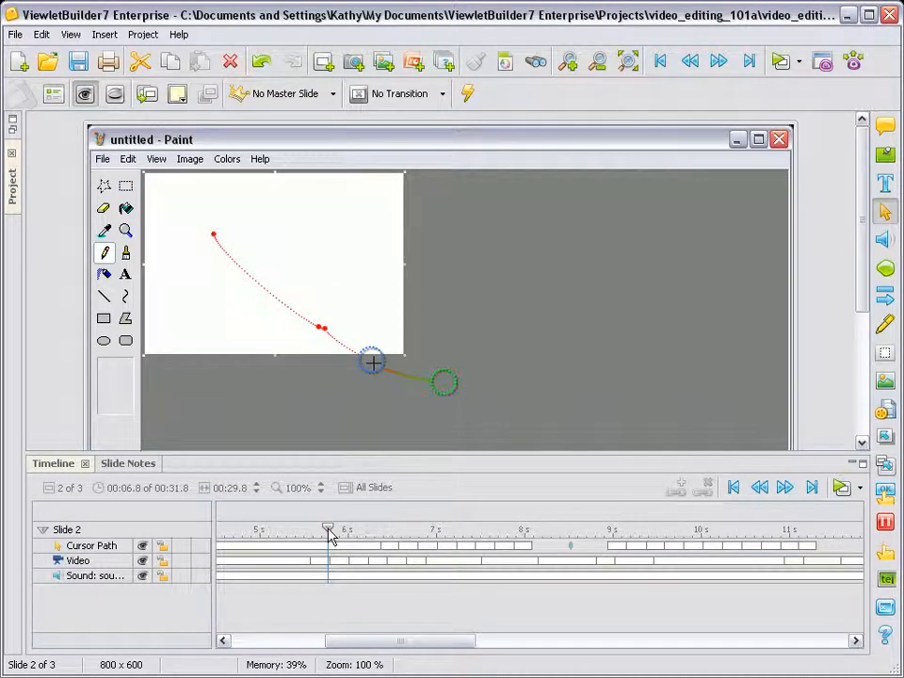
pyautogui.moveTo(330, 533); pyautogui.dragTo(397, 533)
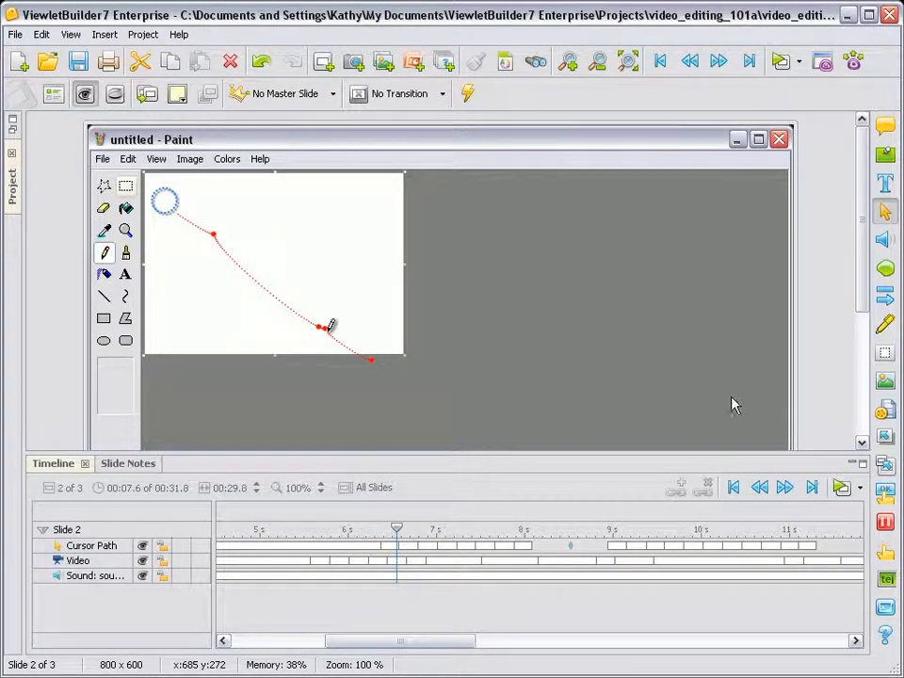
# Insert a zoom zone at the playhead and shrink it to frame the Paint tools and white canvas
pyautogui.click(885, 465)
pyautogui.moveTo(555, 327)
pyautogui.mouseDown()
pyautogui.moveTo(517, 313)
pyautogui.moveTo(462, 258)
pyautogui.mouseUp()
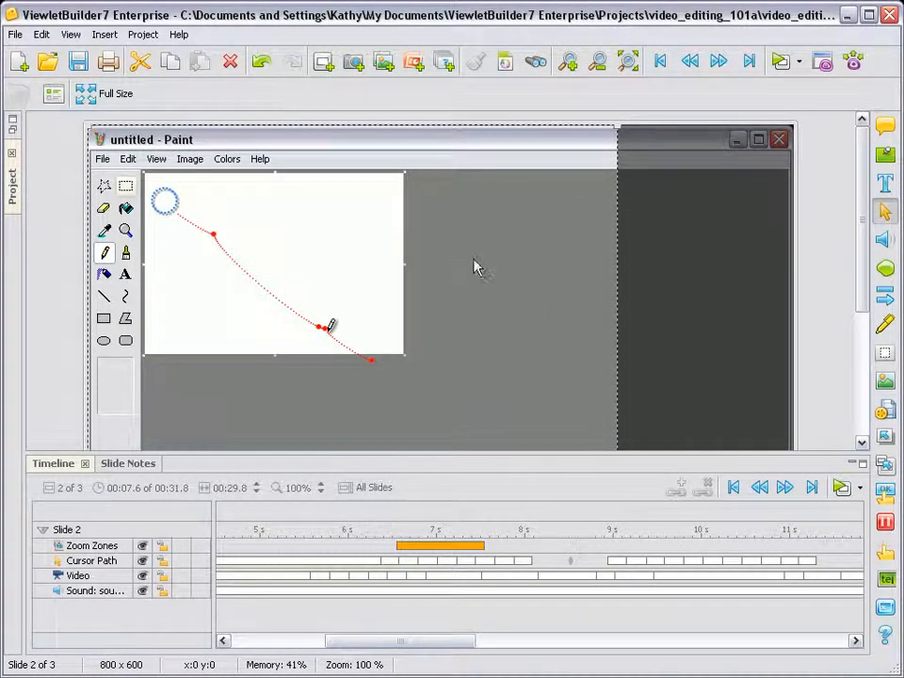
pyautogui.moveTo(865, 274); pyautogui.dragTo(865, 339)
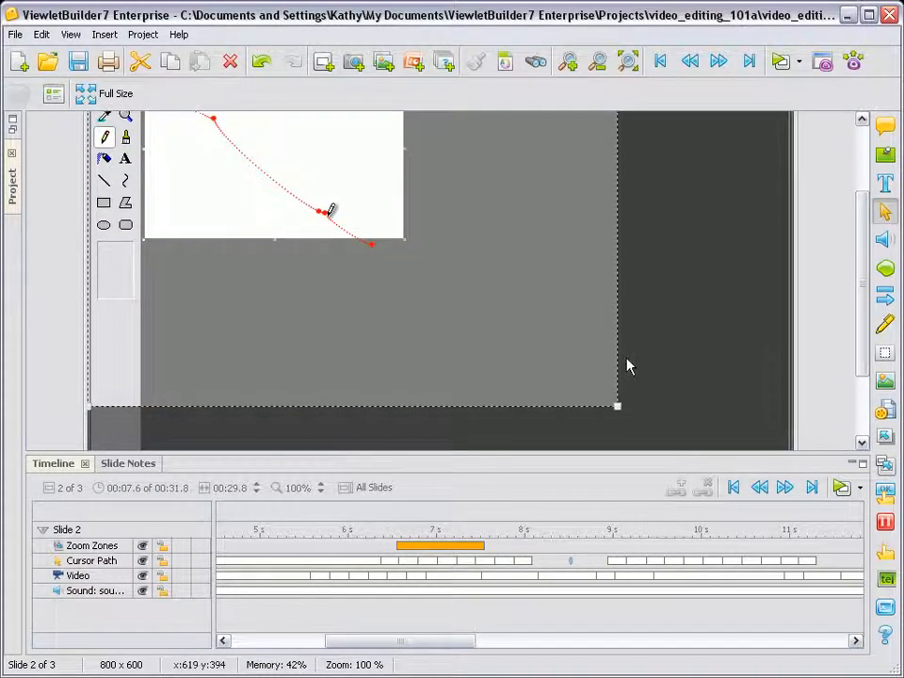
pyautogui.moveTo(618, 405); pyautogui.dragTo(486, 319)
pyautogui.moveTo(868, 343); pyautogui.dragTo(850, 268)
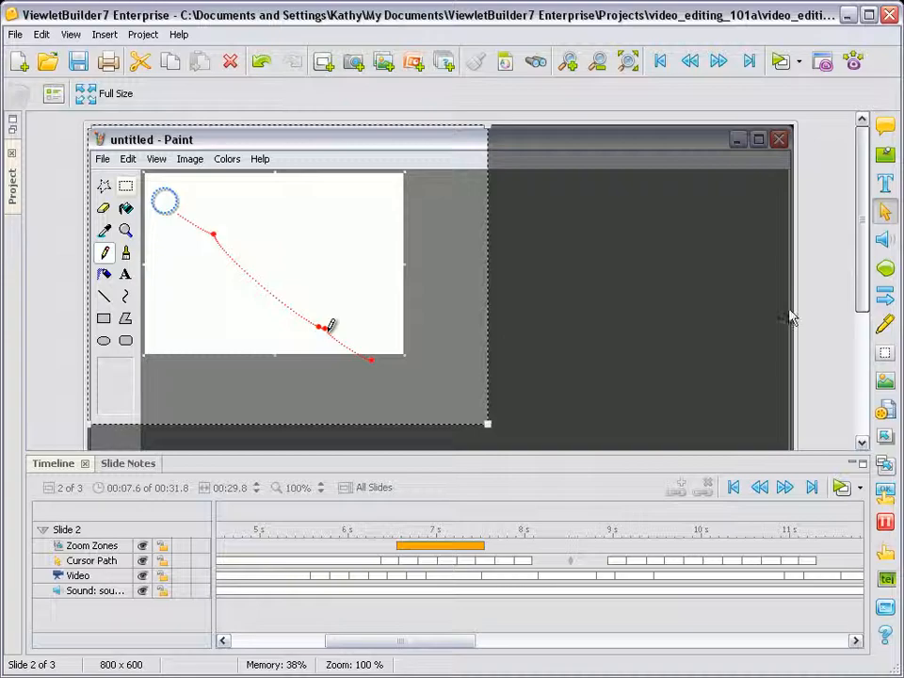
# Dismiss the zoom zone notice, preview the zoom zone on the timeline and place the playhead at its end, 00:08.6
pyautogui.click(344, 529)
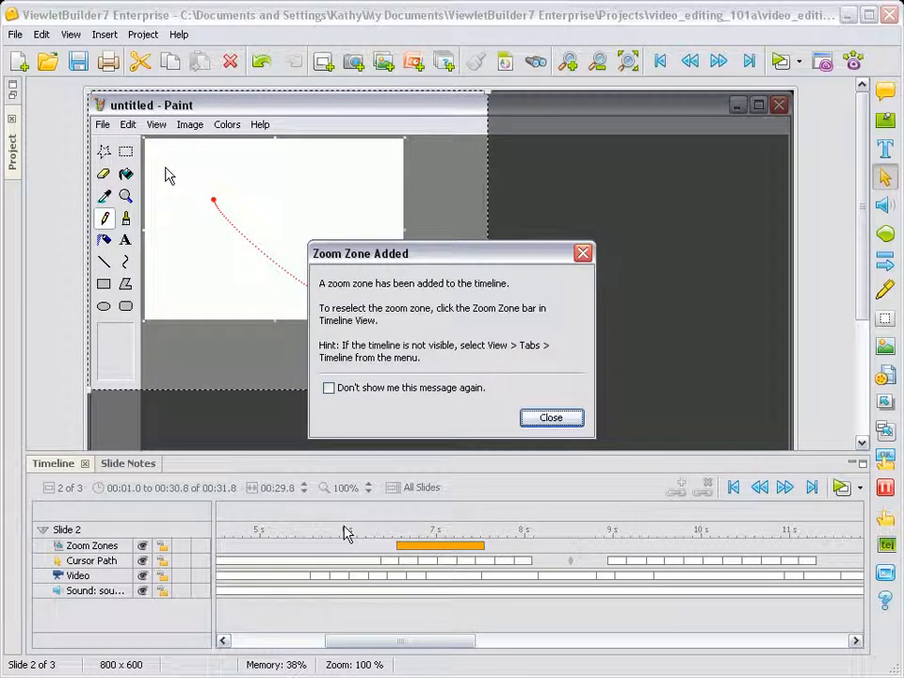
pyautogui.click(565, 419)
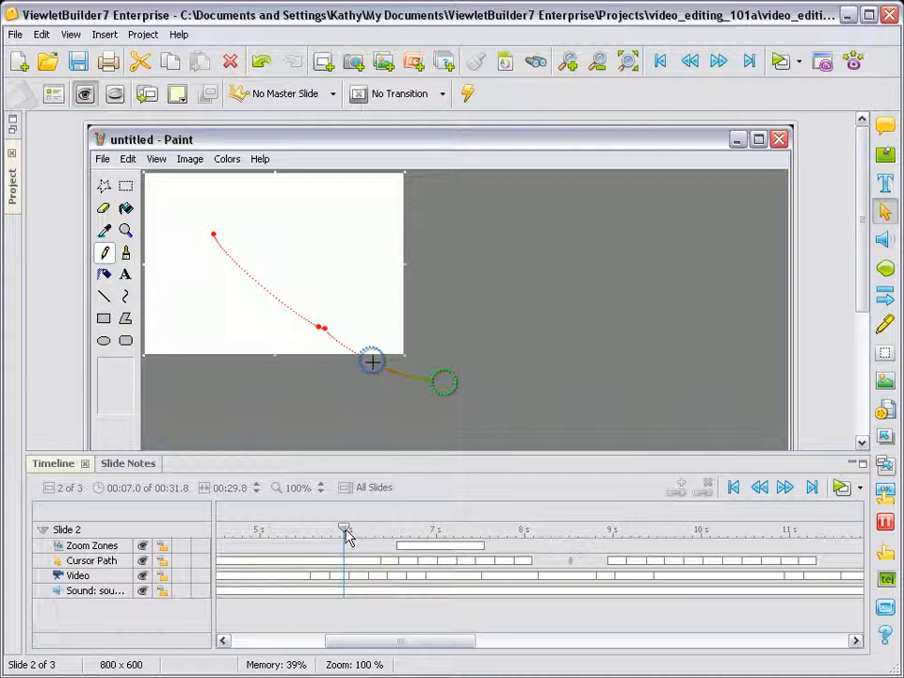
pyautogui.moveTo(345, 532)
pyautogui.mouseDown()
pyautogui.moveTo(507, 533)
pyautogui.moveTo(452, 531)
pyautogui.moveTo(486, 531)
pyautogui.mouseUp()
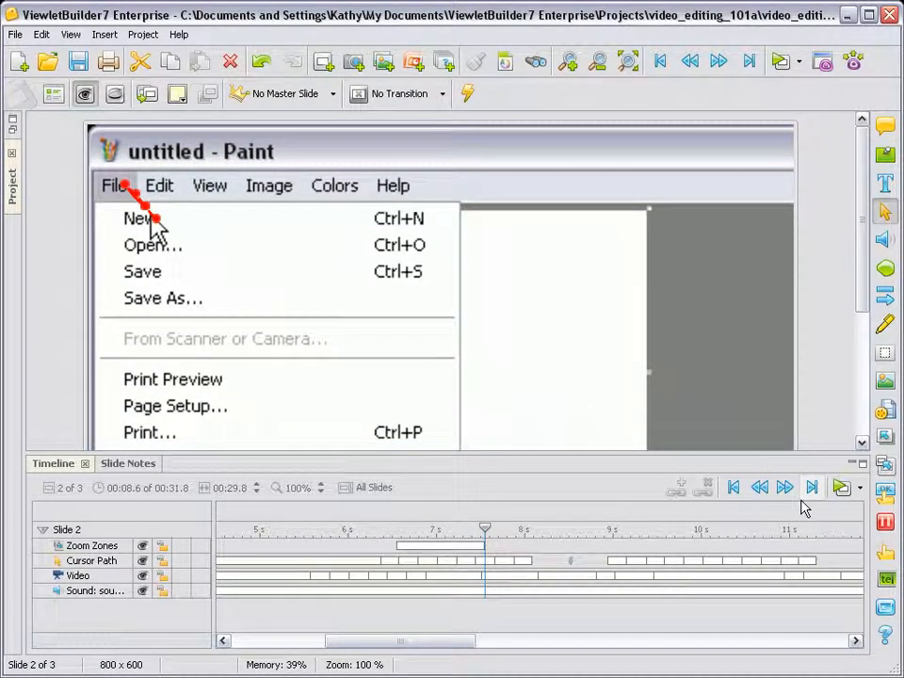
# Insert a second zoom zone directly after the first one and set it to full size
pyautogui.click(886, 465)
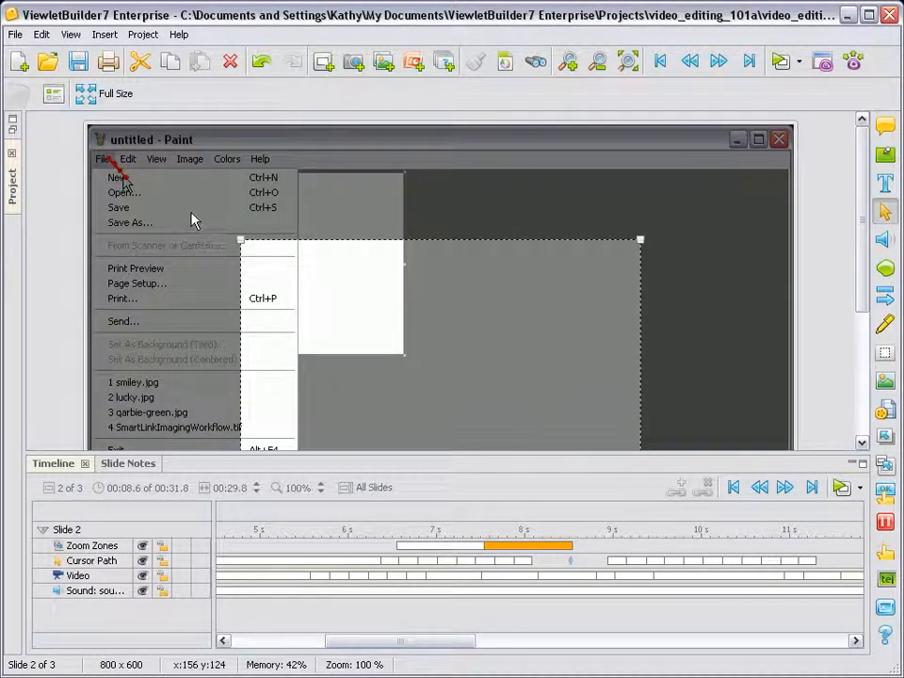
pyautogui.click(86, 93)
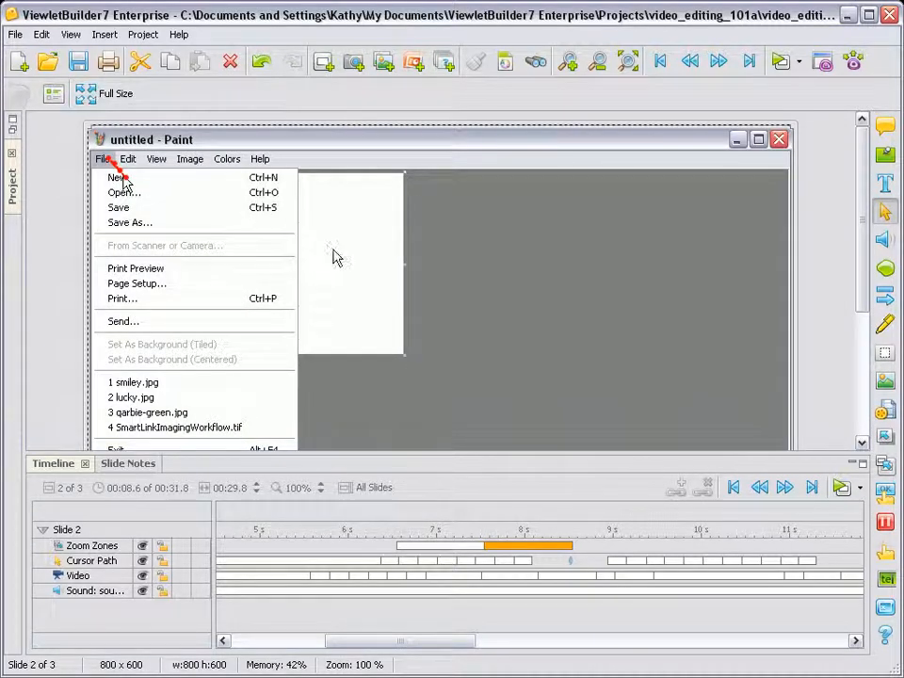
pyautogui.click(390, 535)
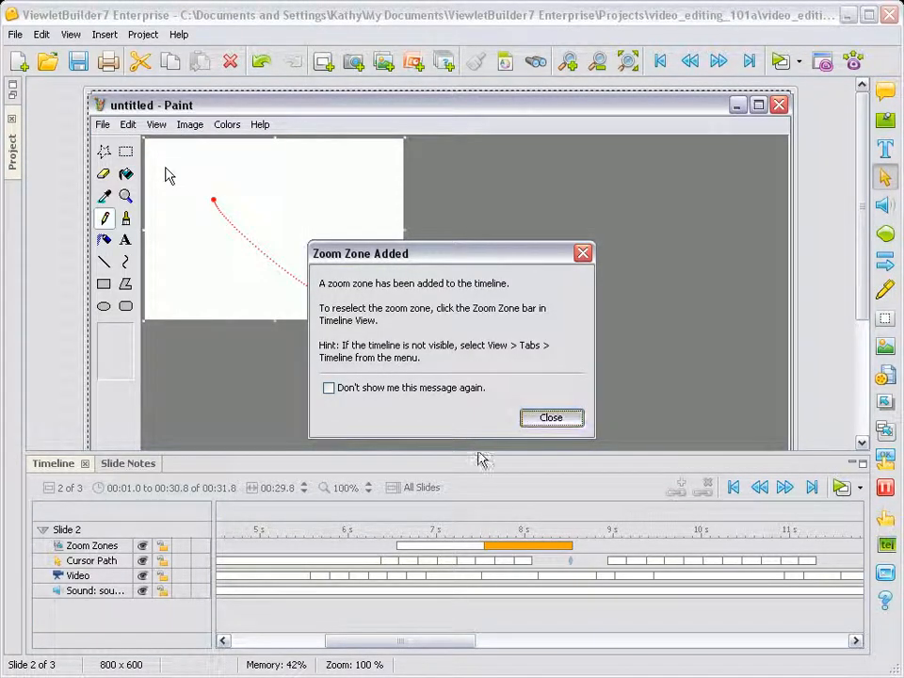
# Preview both zoom zones and the following footage, and place the playhead at 00:13.9, where Paint's Open dialog shows
pyautogui.click(384, 530)
pyautogui.moveTo(384, 530); pyautogui.dragTo(600, 533)
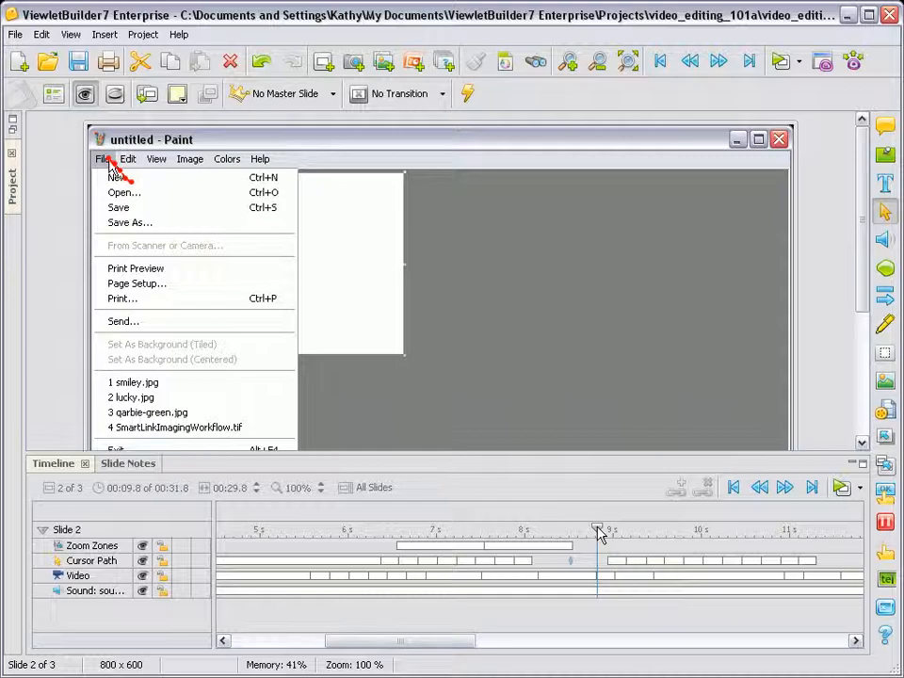
pyautogui.moveTo(599, 534); pyautogui.dragTo(797, 534)
pyautogui.moveTo(471, 646); pyautogui.dragTo(633, 648)
pyautogui.click(524, 535)
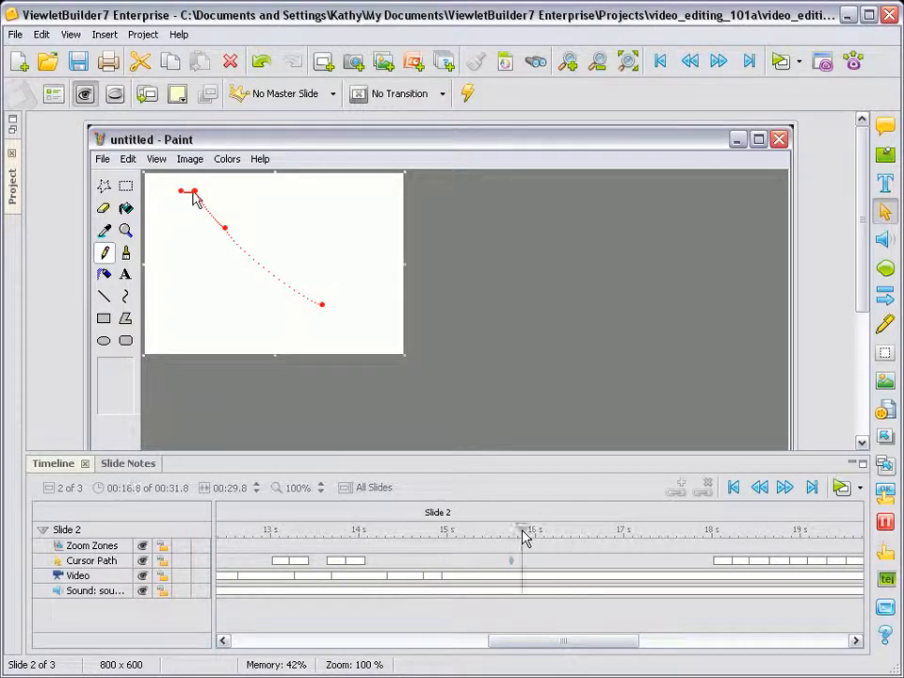
pyautogui.moveTo(525, 535); pyautogui.dragTo(264, 529)
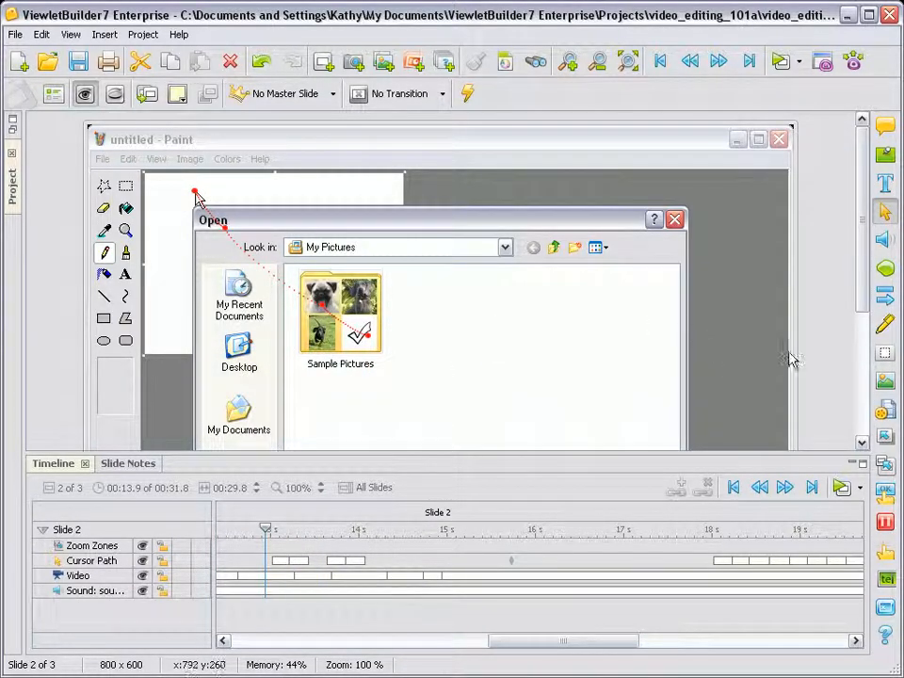
# Draw an arrow pointing from the blank area of the Open dialog to the Sample Pictures folder
pyautogui.click(884, 300)
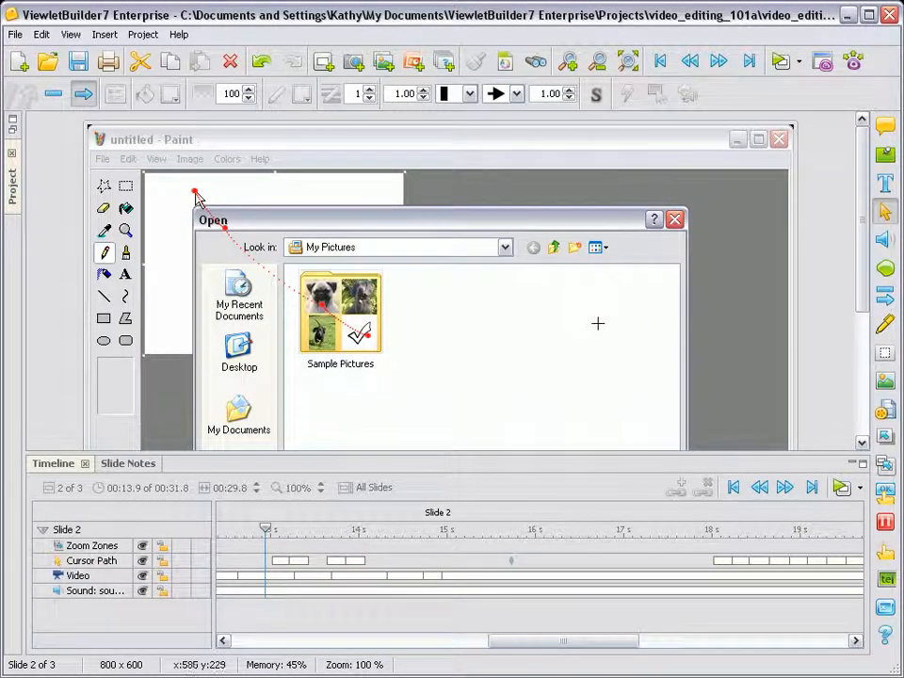
pyautogui.moveTo(547, 323); pyautogui.dragTo(369, 316)
pyautogui.moveTo(487, 312); pyautogui.dragTo(480, 299)
# Extend the arrow's duration on the timeline so that it ends at about the 14.7 s mark
pyautogui.moveTo(268, 533)
pyautogui.mouseDown()
pyautogui.moveTo(244, 531)
pyautogui.moveTo(374, 533)
pyautogui.moveTo(258, 534)
pyautogui.mouseUp()
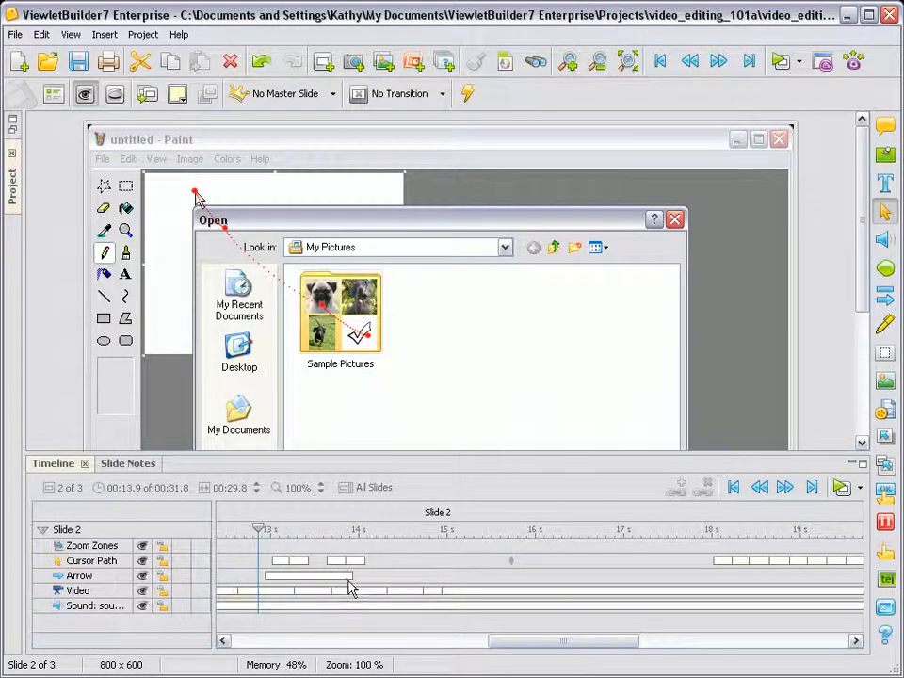
pyautogui.click(347, 577)
pyautogui.moveTo(347, 576); pyautogui.dragTo(419, 575)
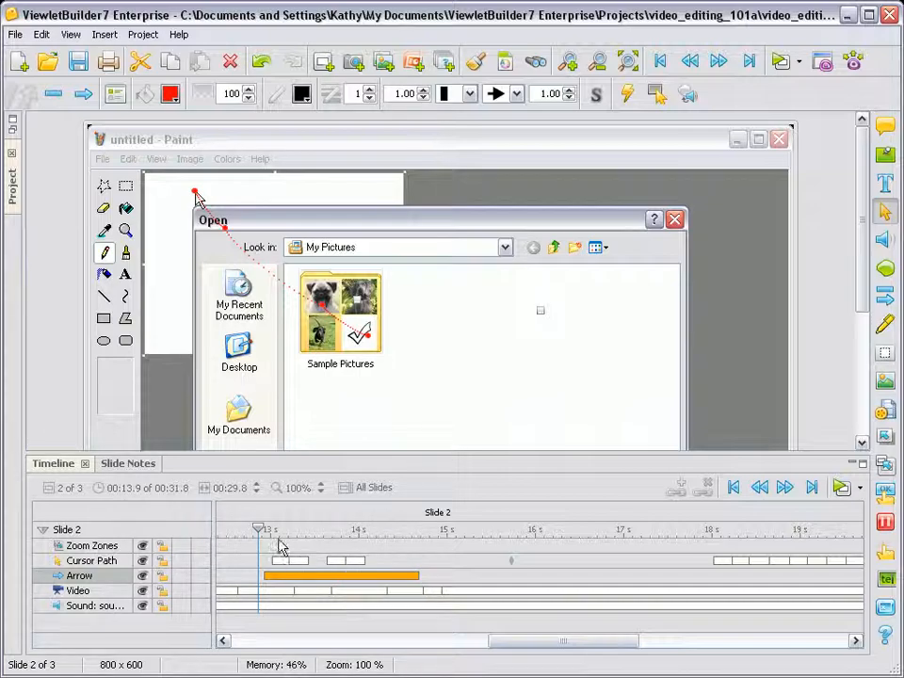
# Scrub through the rest of slide 2 and place the playhead at 00:29.3, where sam.jpg is open
pyautogui.moveTo(263, 533); pyautogui.dragTo(825, 533)
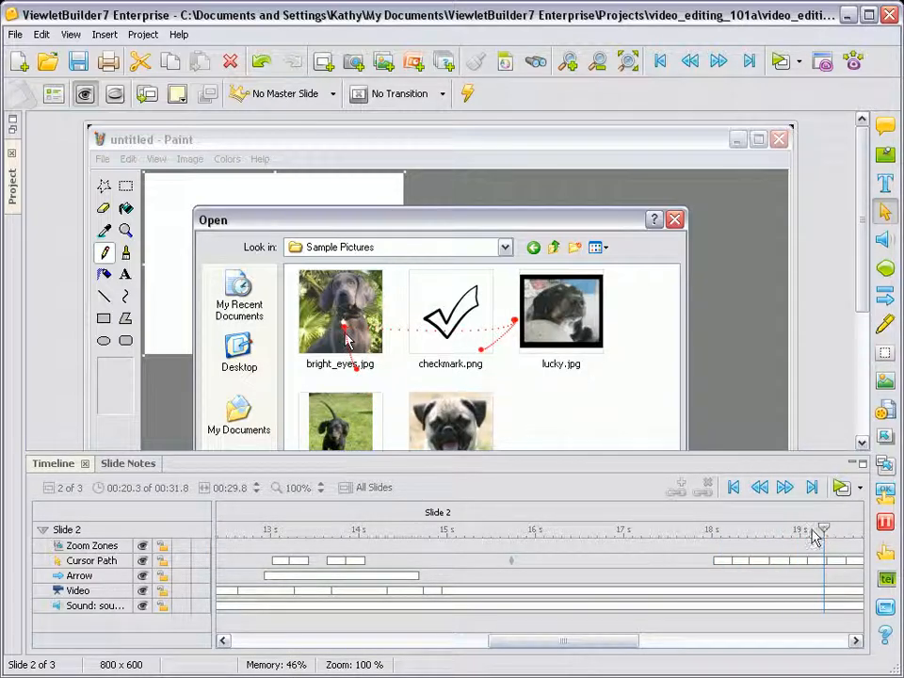
pyautogui.moveTo(563, 646); pyautogui.dragTo(845, 646)
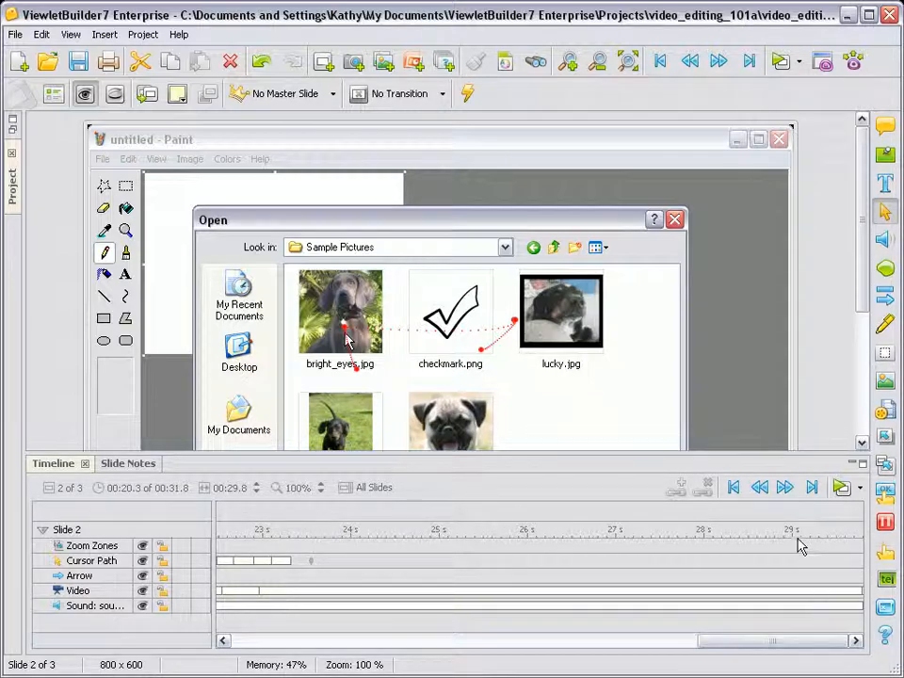
pyautogui.click(688, 533)
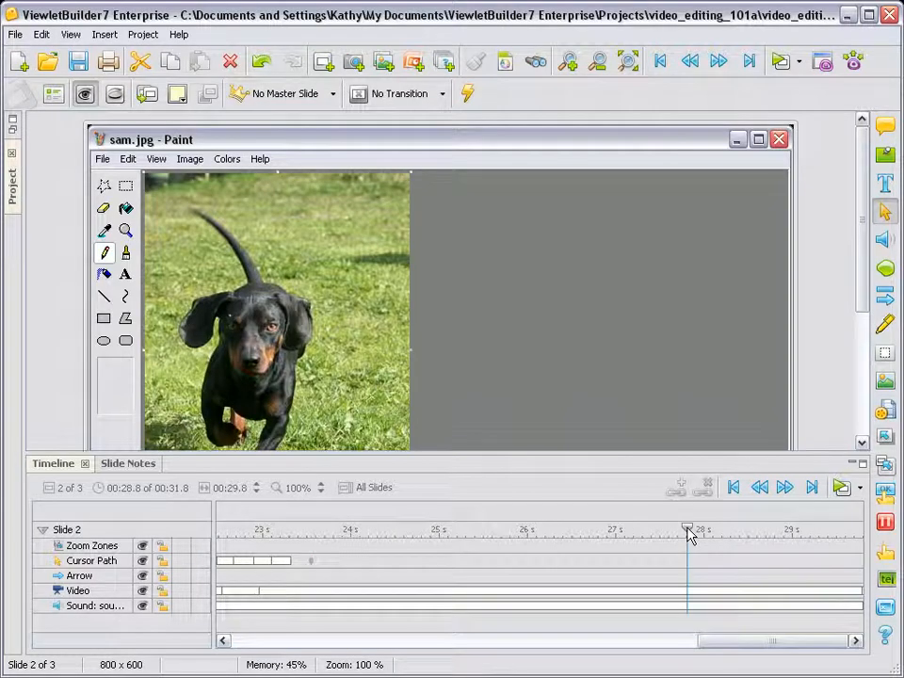
pyautogui.moveTo(688, 533); pyautogui.dragTo(732, 533)
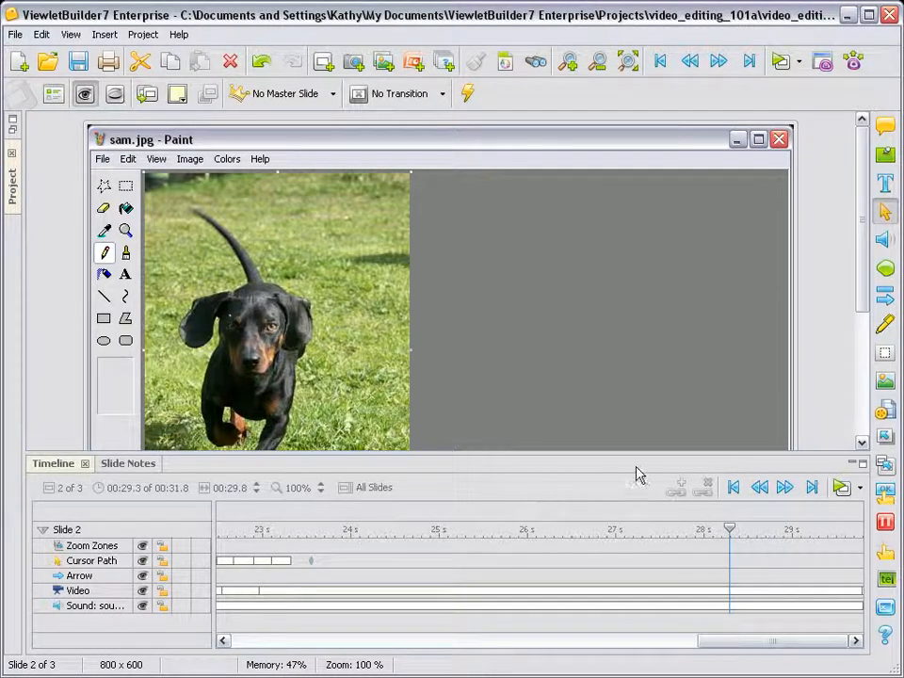
# Insert a note at the playhead reading "That's all there is to it!"
pyautogui.click(886, 157)
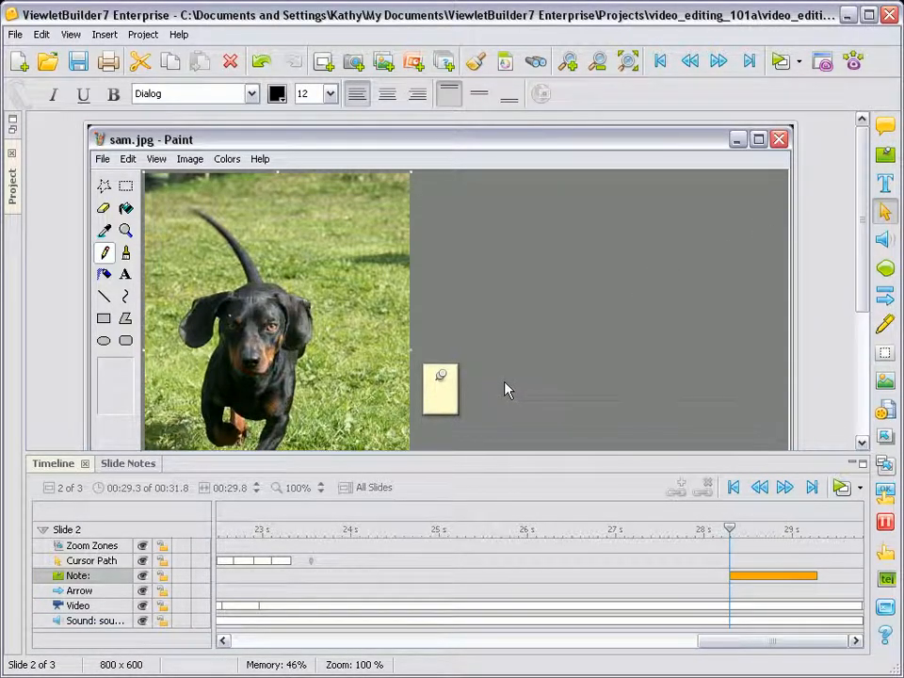
pyautogui.write('Tha')
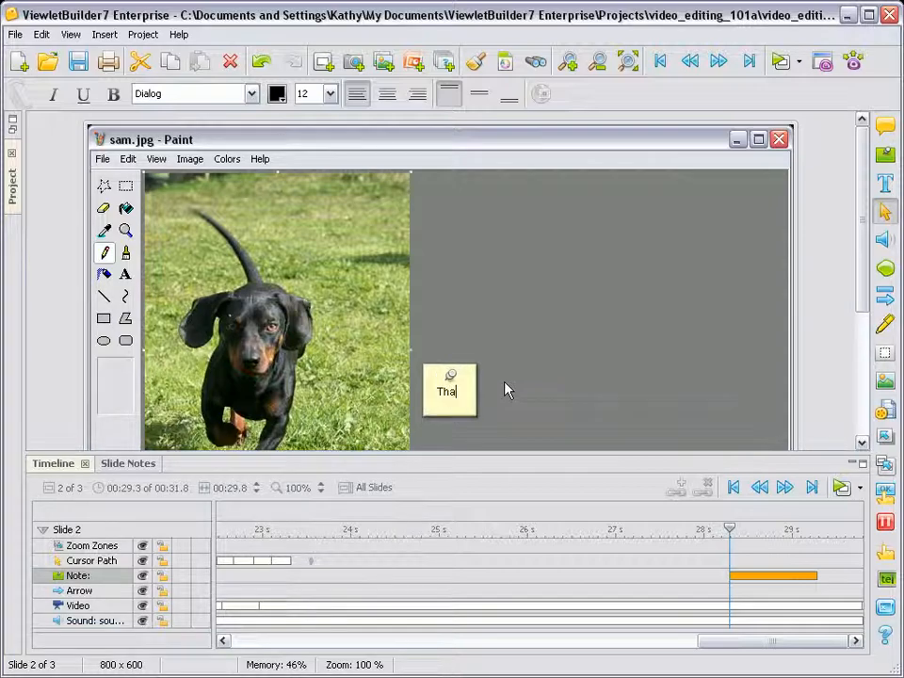
pyautogui.write("t's all there's to it")
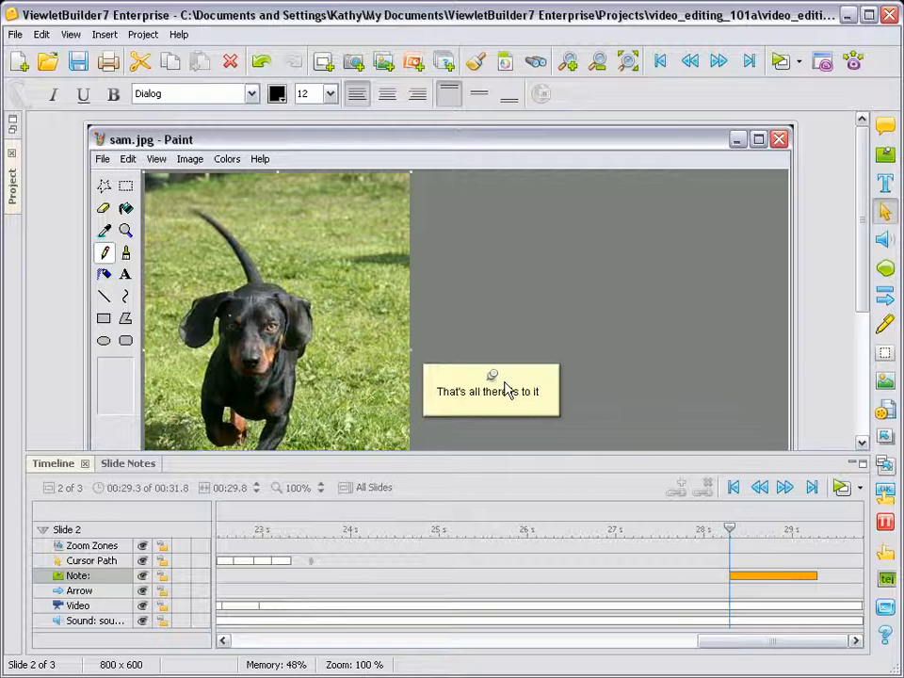
pyautogui.write('!')
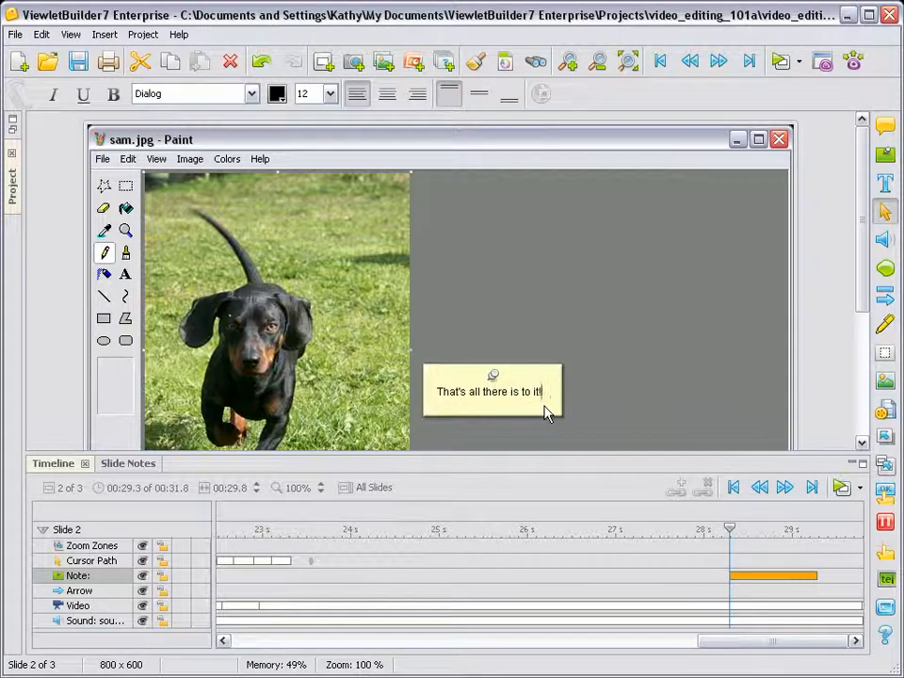
# Make the note's text bold and set its font size to 26
pyautogui.moveTo(551, 396); pyautogui.dragTo(431, 391)
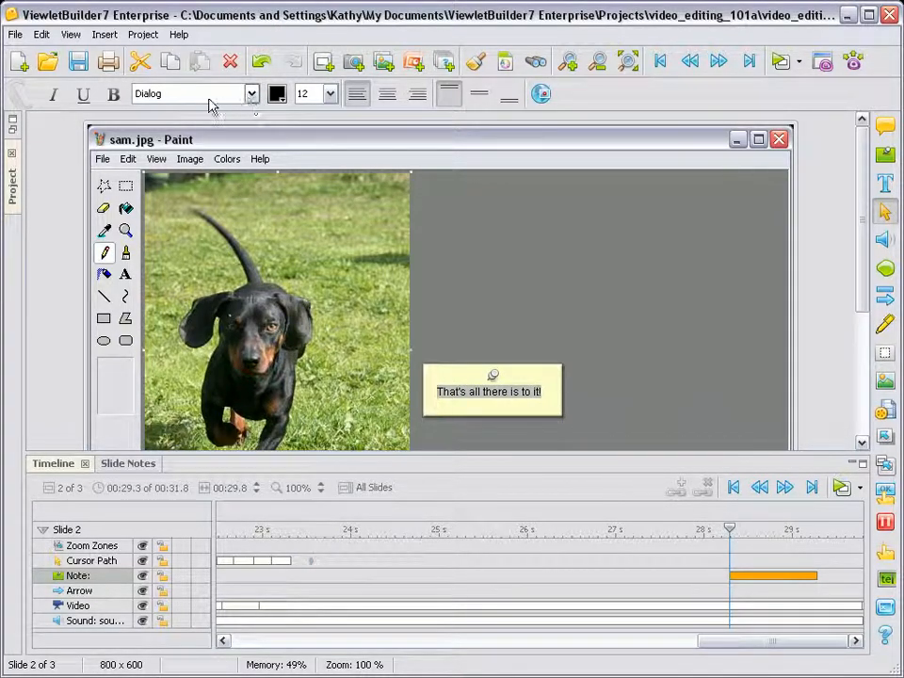
pyautogui.click(113, 93)
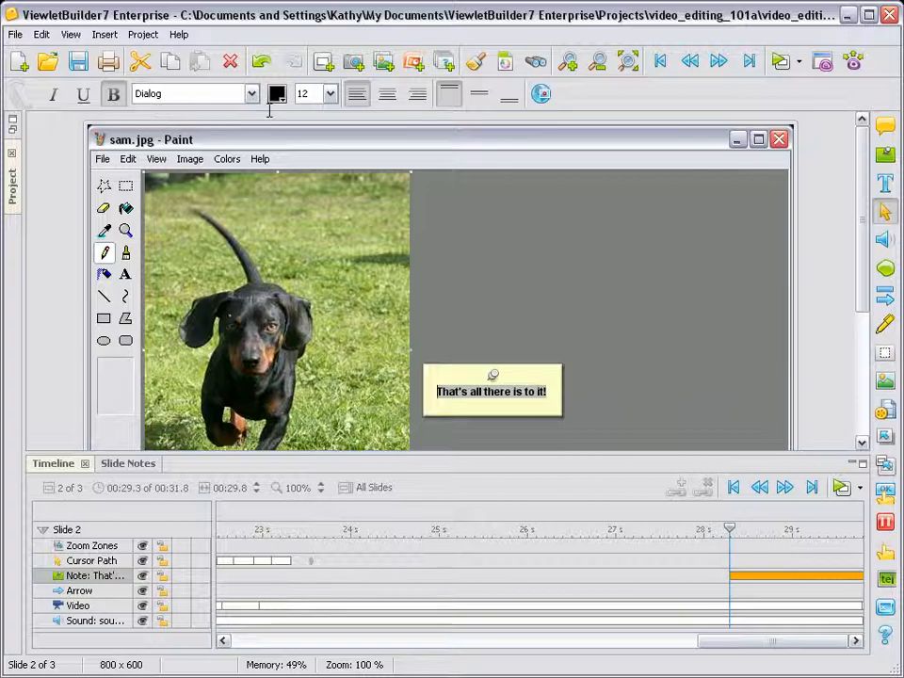
pyautogui.click(329, 94)
pyautogui.click(319, 211)
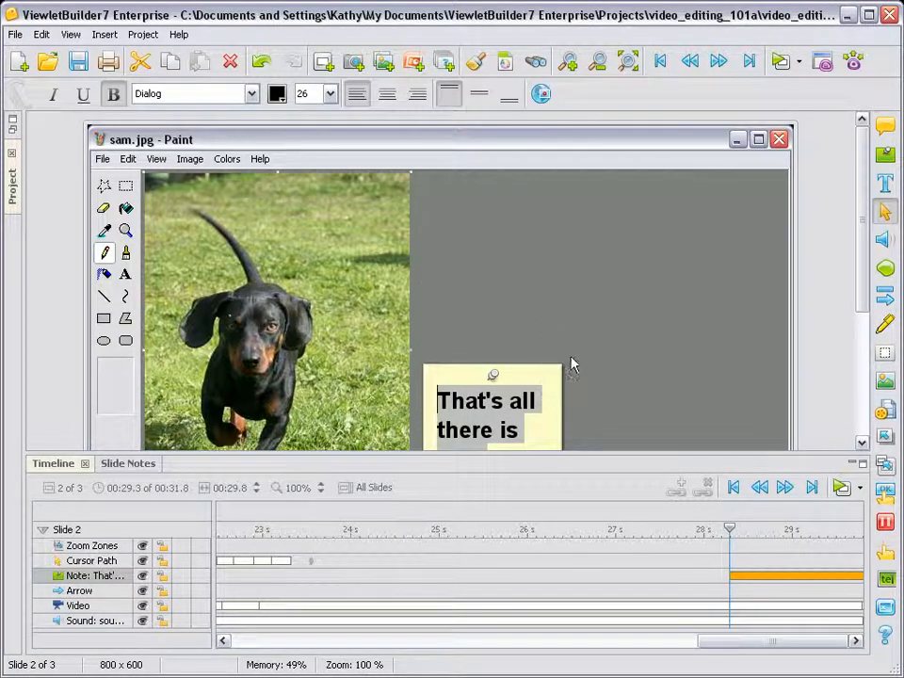
# Move the note up to the edge of the dog picture and center its text horizontally and vertically
pyautogui.click(514, 343)
pyautogui.moveTo(494, 371); pyautogui.dragTo(464, 231)
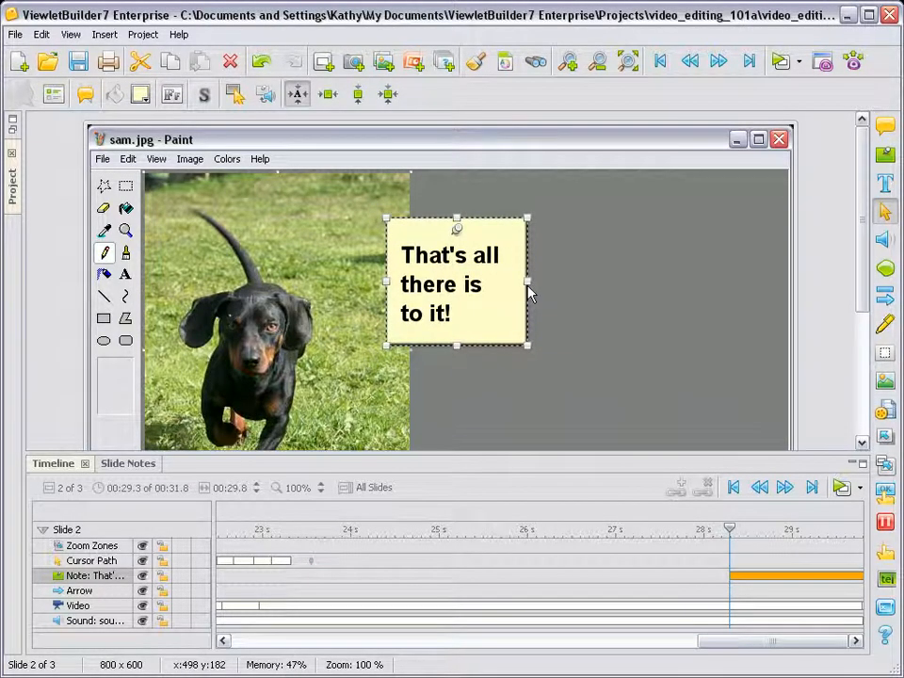
pyautogui.doubleClick(516, 282)
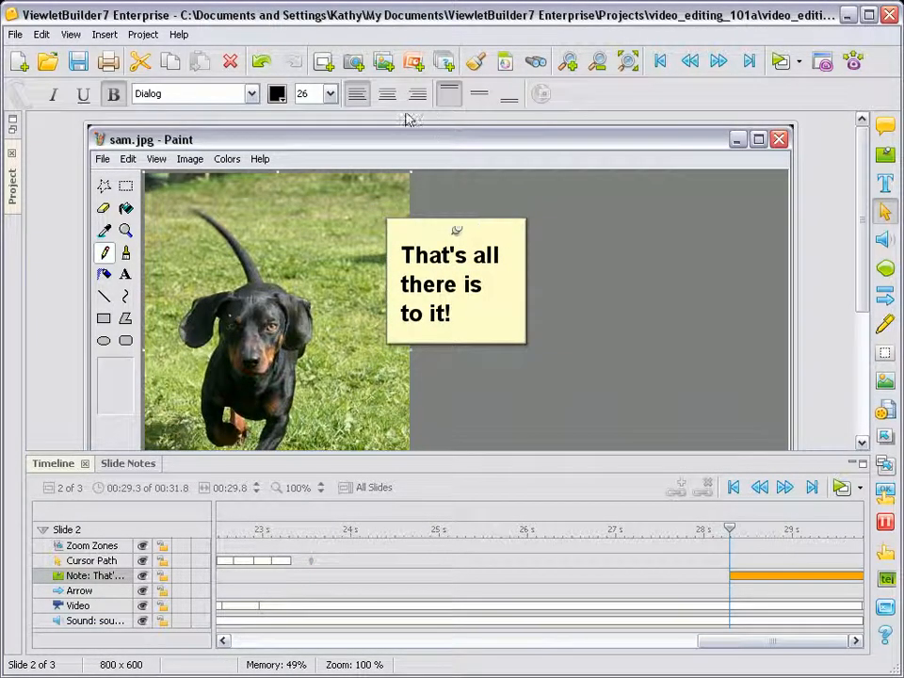
pyautogui.click(387, 93)
pyautogui.click(479, 93)
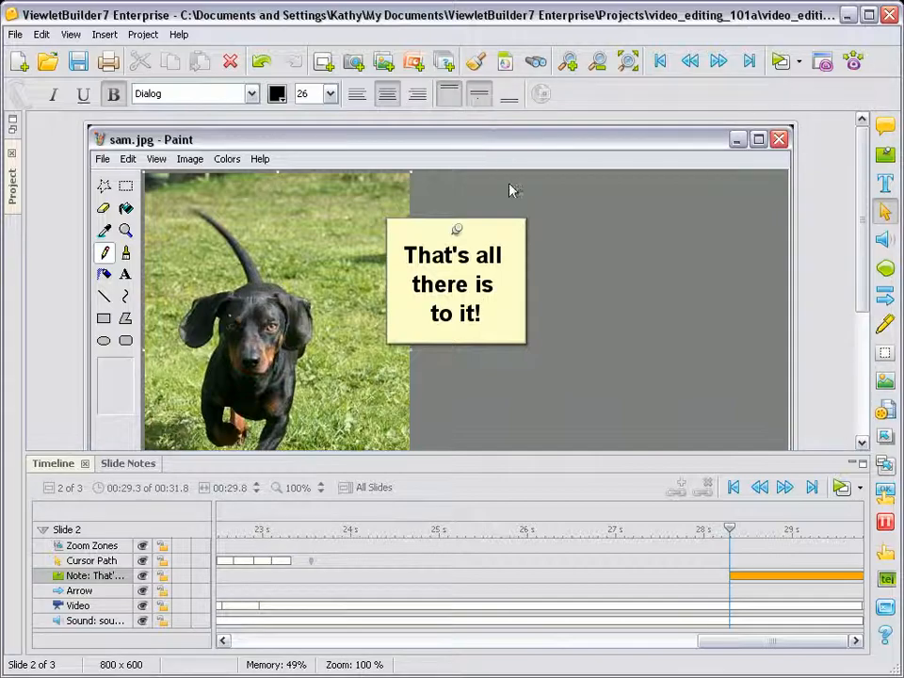
pyautogui.click(557, 316)
# Widen the note to about 219 by 111 so its text fits on two lines, and move it further over the dog picture
pyautogui.click(491, 297)
pyautogui.moveTo(528, 282); pyautogui.dragTo(577, 292)
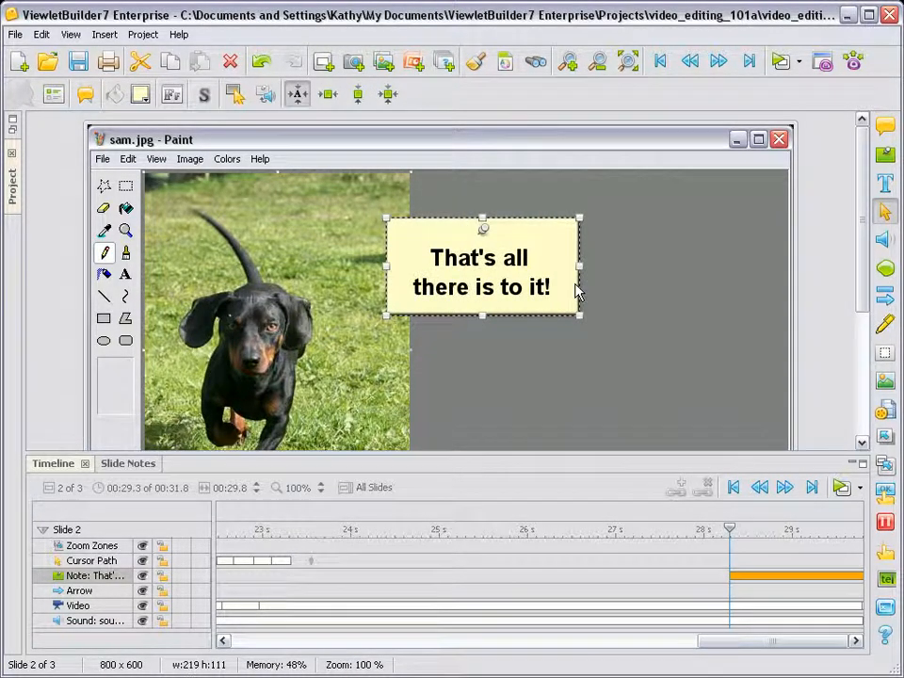
pyautogui.moveTo(482, 282); pyautogui.dragTo(461, 262)
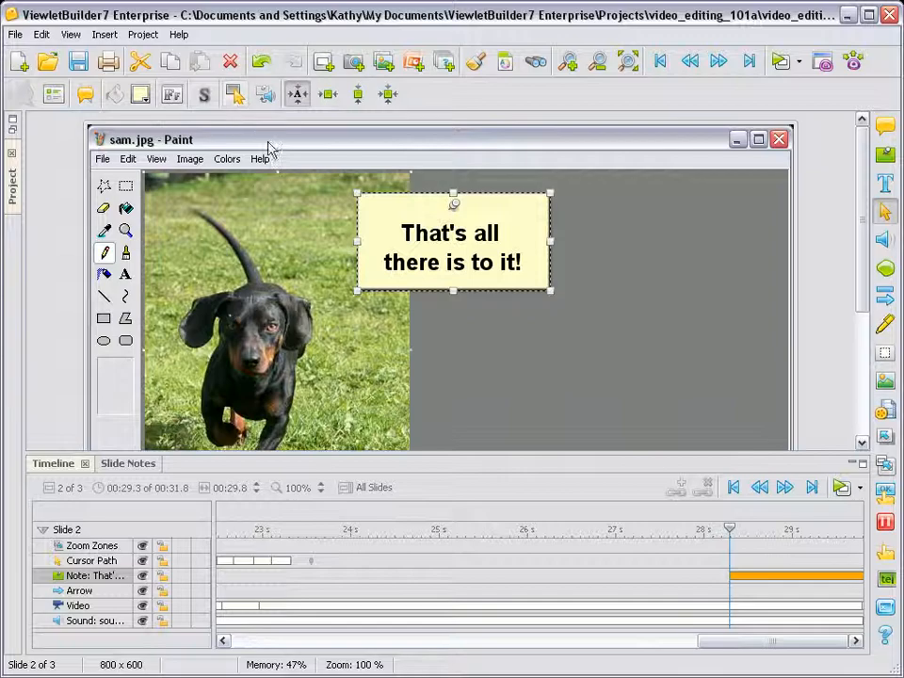
# Open the note's sound settings and look through the Stock Sounds folder without loading a file
pyautogui.click(265, 94)
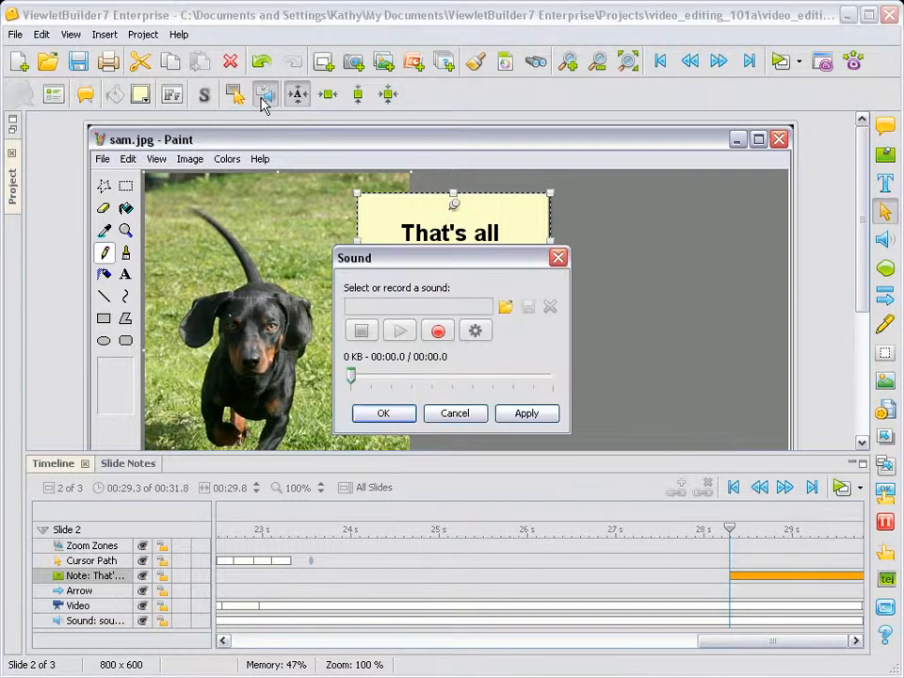
pyautogui.moveTo(424, 256); pyautogui.dragTo(673, 108)
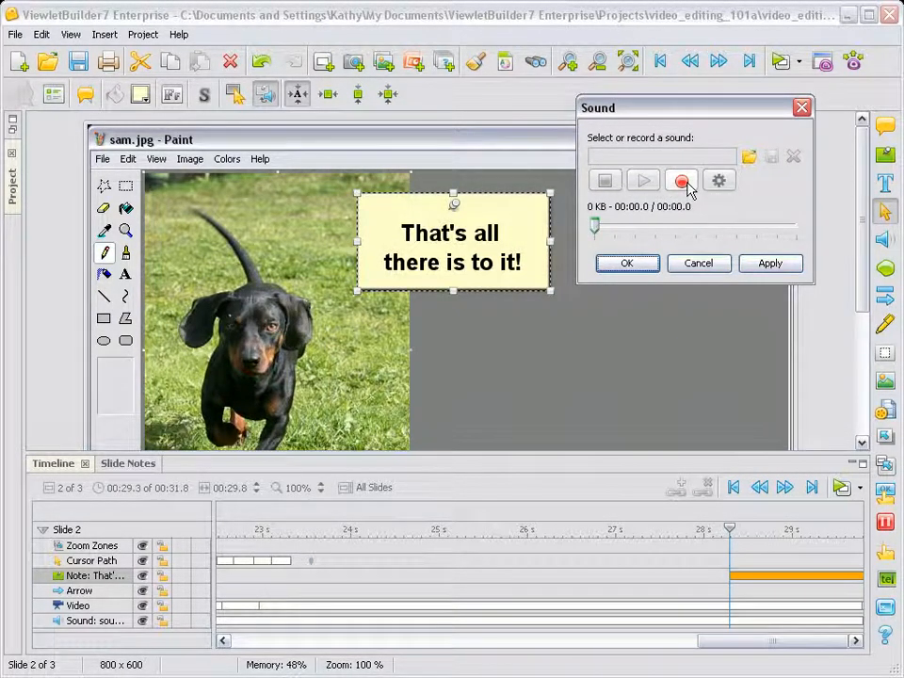
pyautogui.click(754, 158)
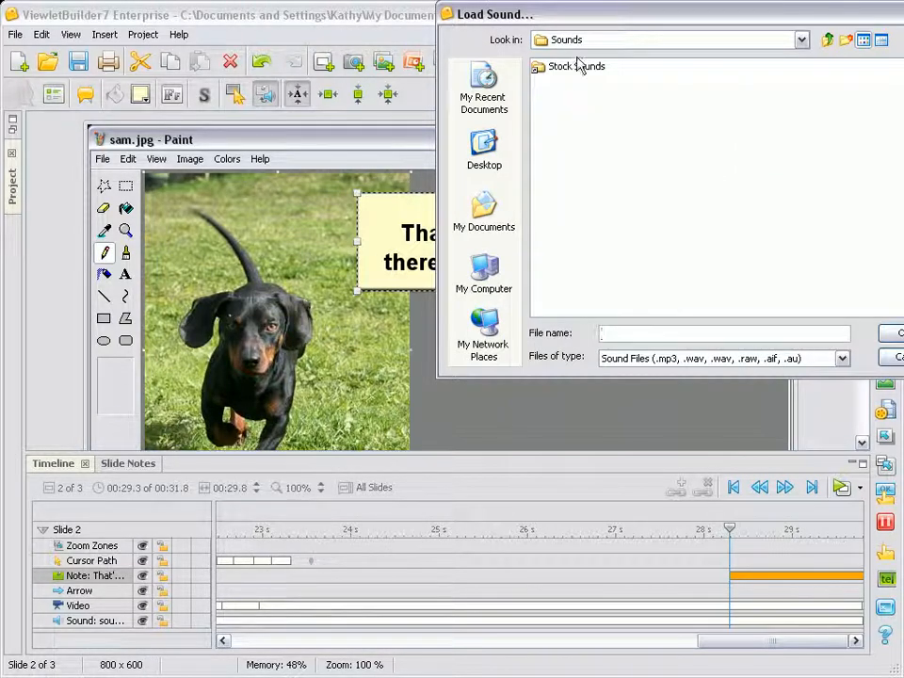
pyautogui.moveTo(574, 17); pyautogui.dragTo(424, 125)
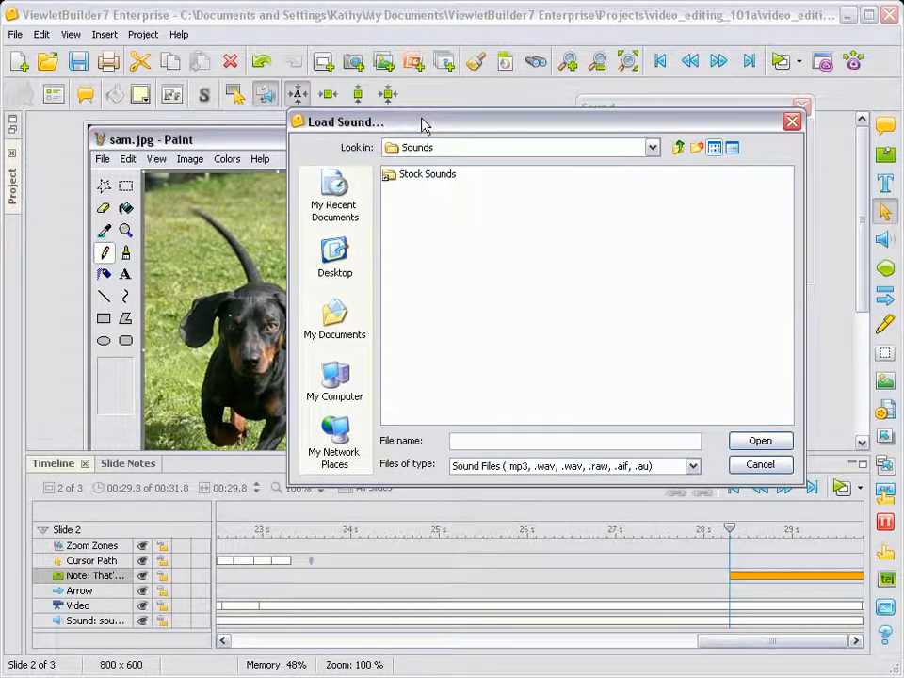
pyautogui.doubleClick(422, 179)
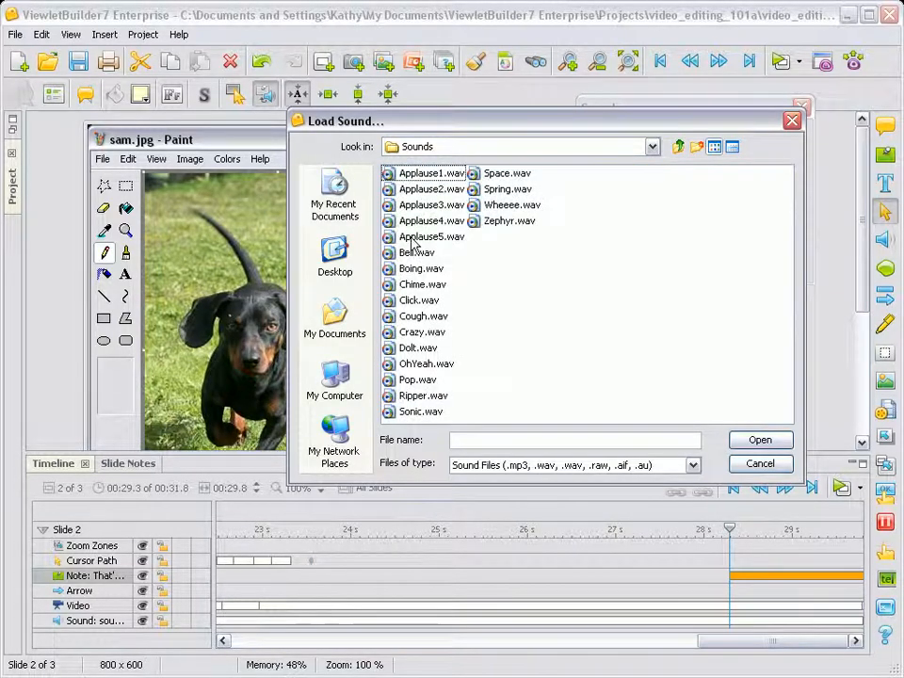
pyautogui.click(749, 467)
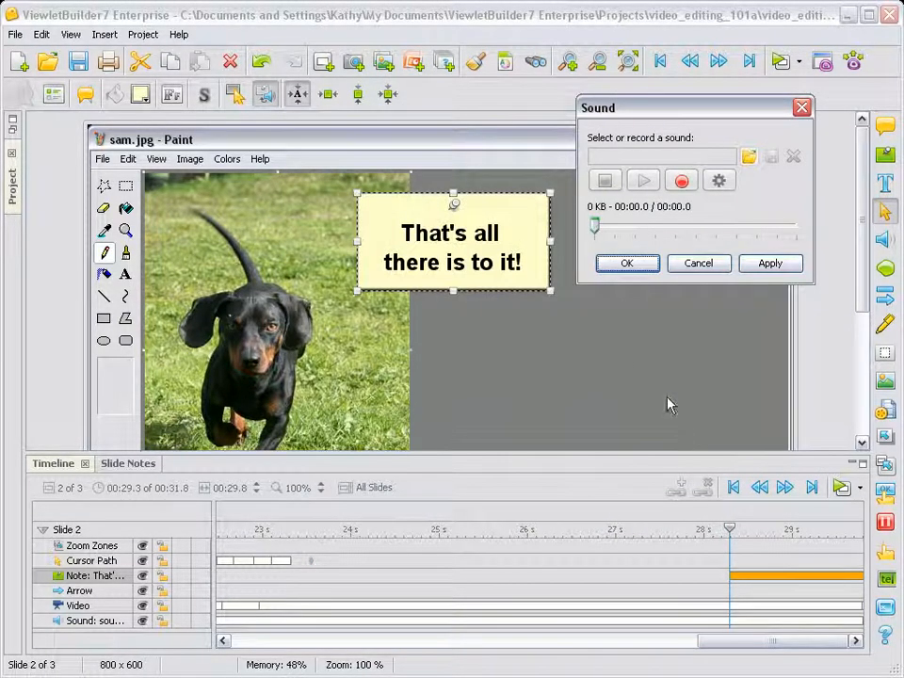
# Record a sound clip about 3 seconds long for the note, attach it, and deselect the note
pyautogui.click(680, 182)
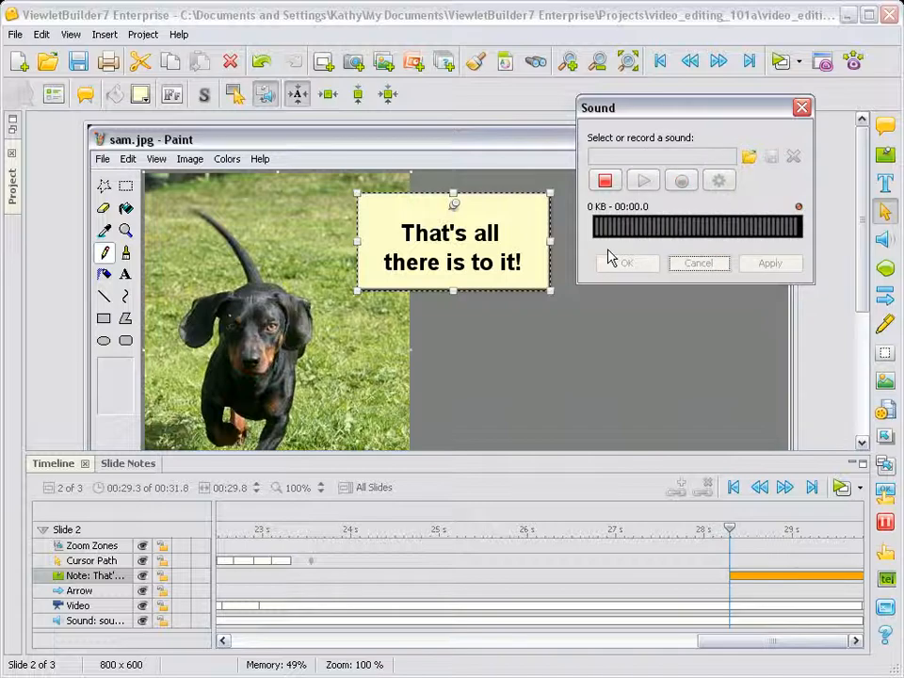
pyautogui.click(605, 180)
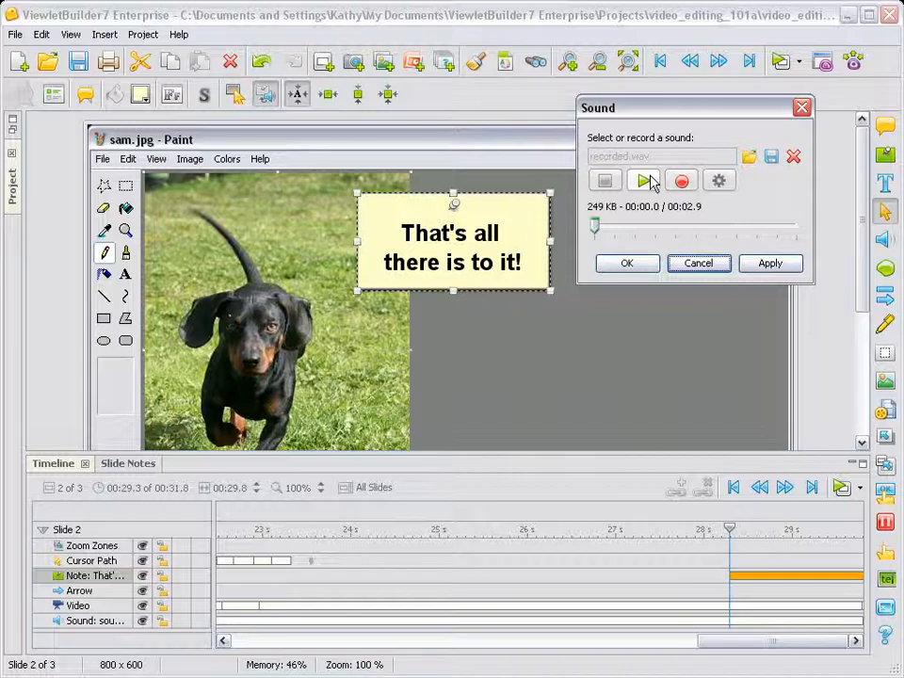
pyautogui.click(646, 265)
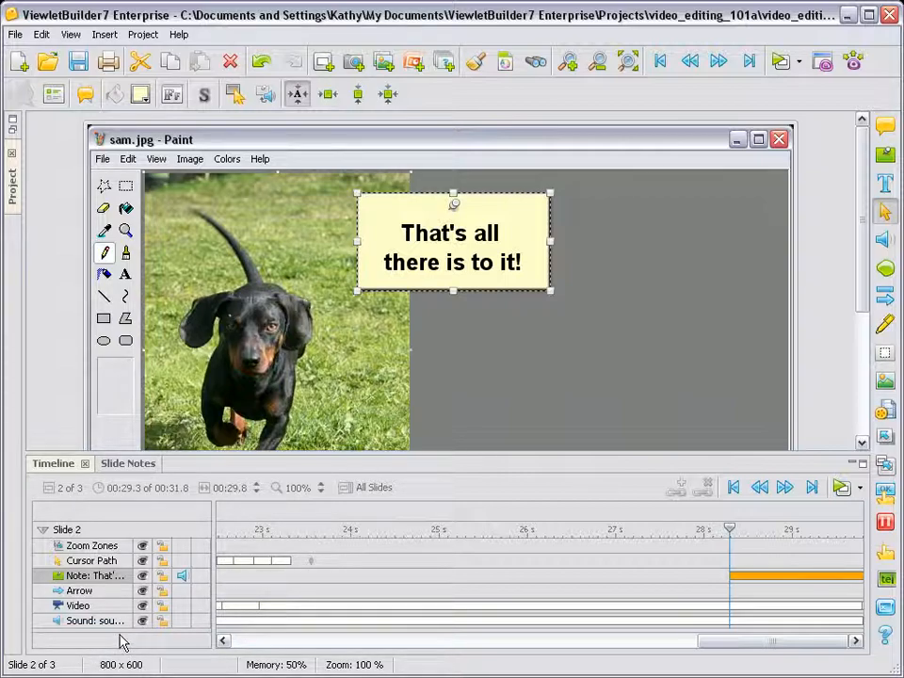
pyautogui.click(518, 346)
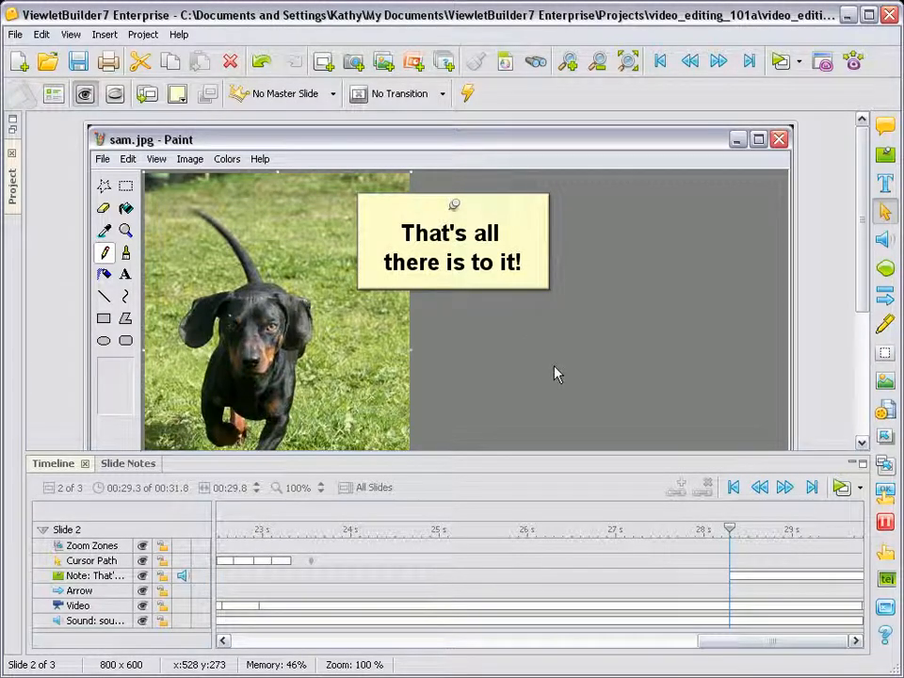
# Scrub slide 2's timeline back to about 24 s and forward to about 29 s to check when the note appears
pyautogui.moveTo(731, 530); pyautogui.dragTo(573, 532)
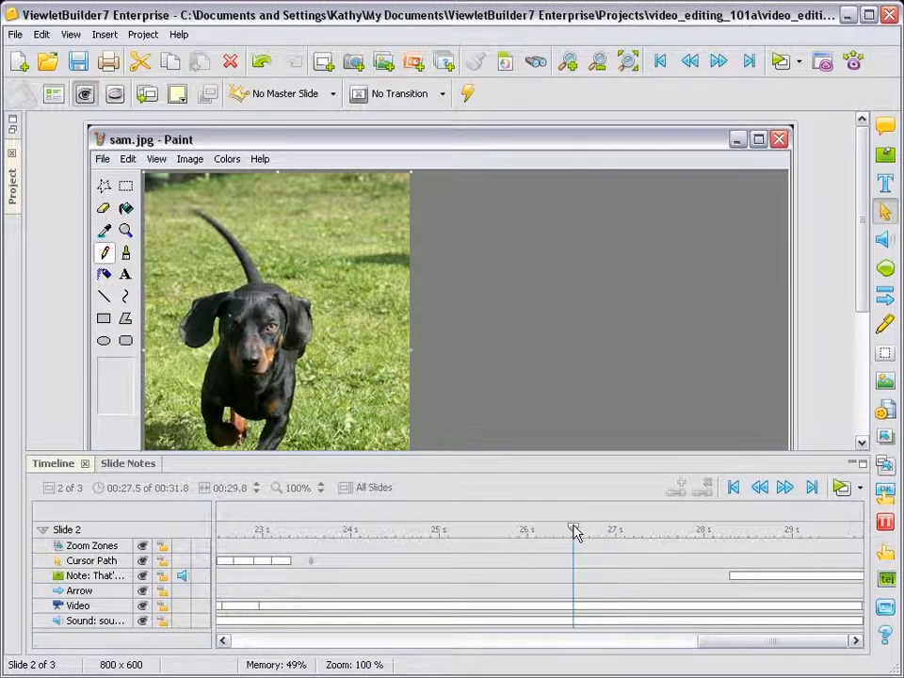
pyautogui.click(366, 539)
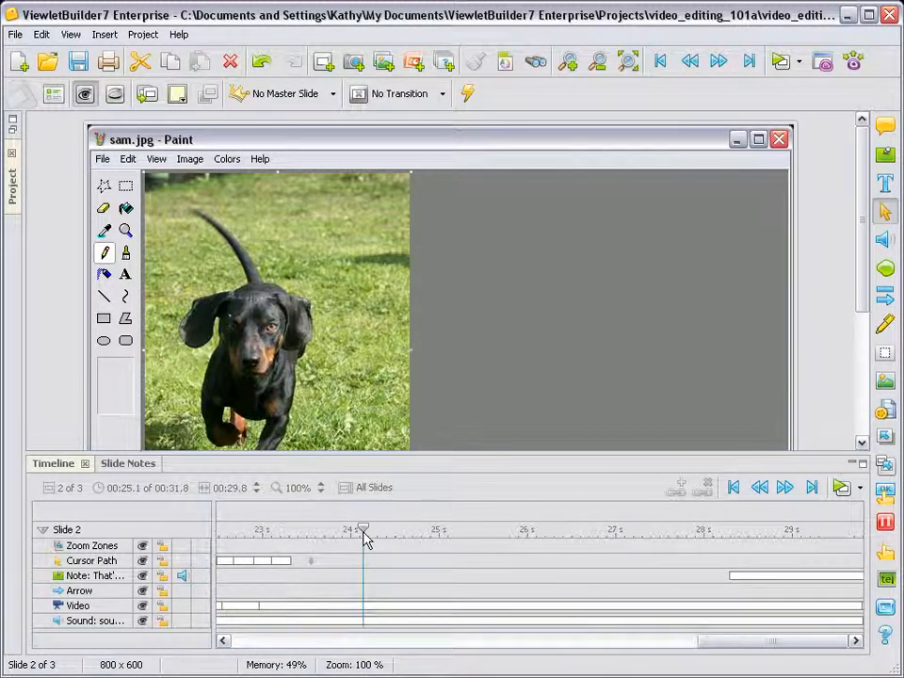
pyautogui.moveTo(364, 537); pyautogui.dragTo(800, 533)
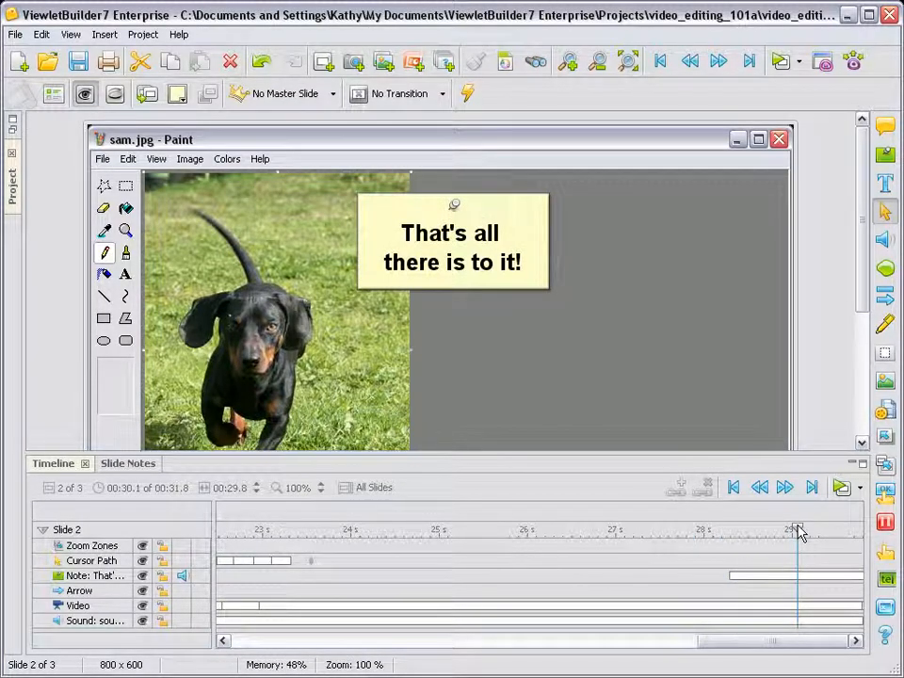